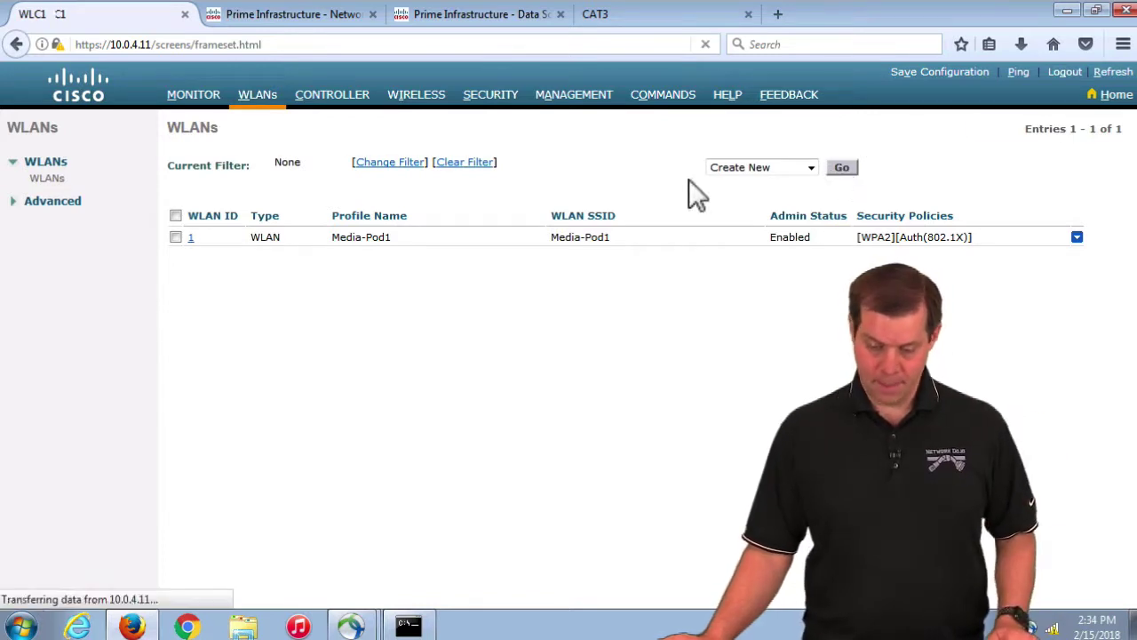
Step: Create a new WLAN with profile name Jeff-Pod1 and apply it
click(842, 166)
click(388, 192)
text(Jeff)
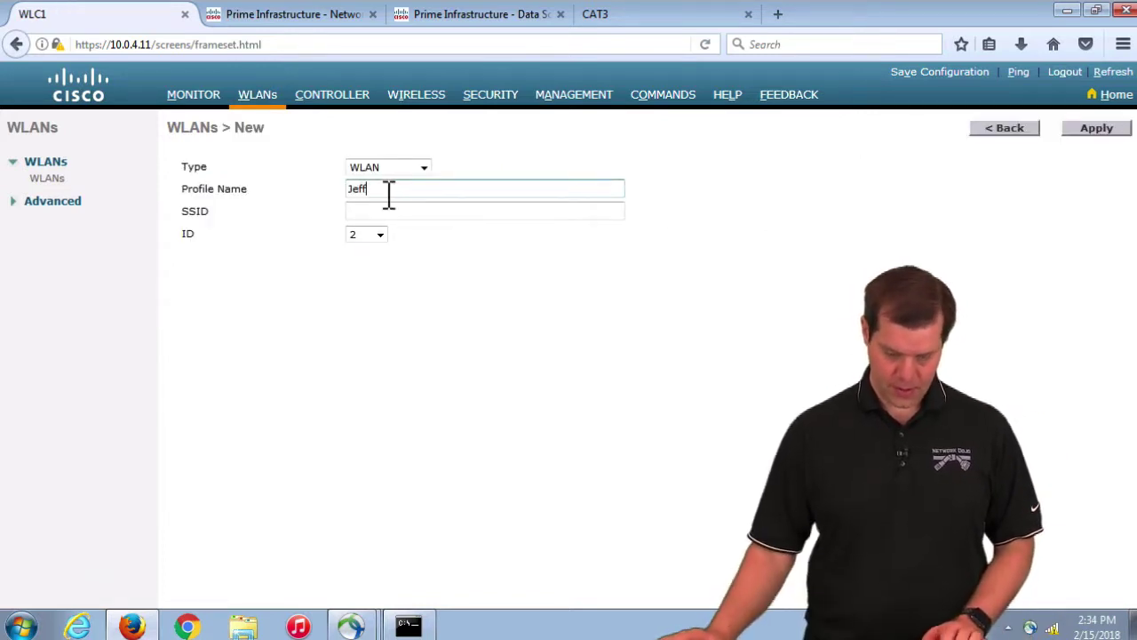
text(-Pod1)
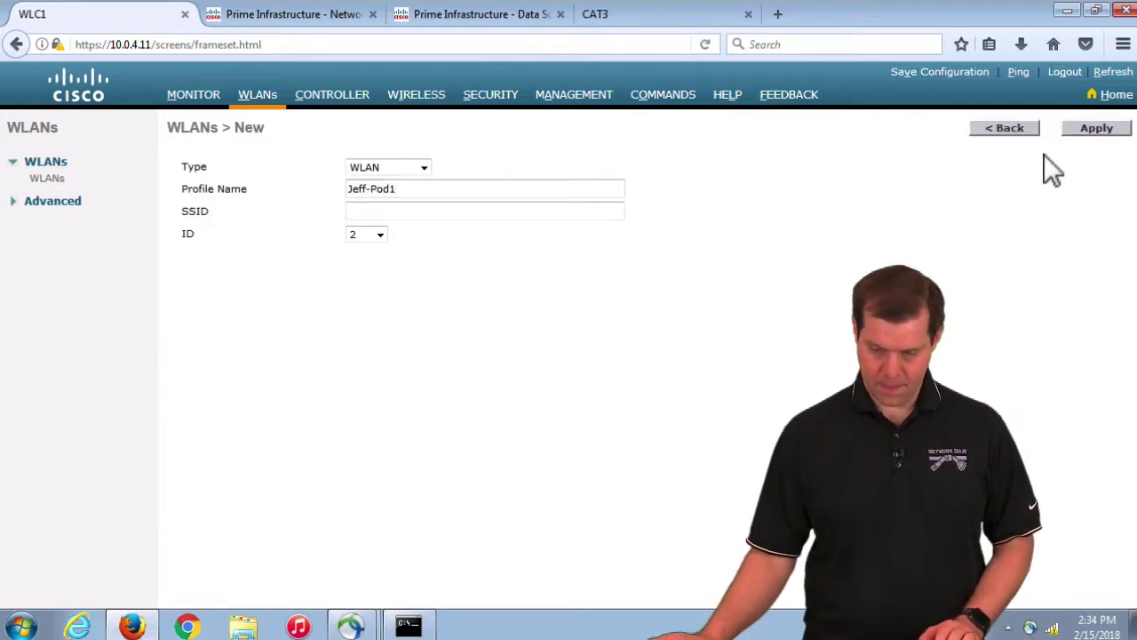
click(1091, 130)
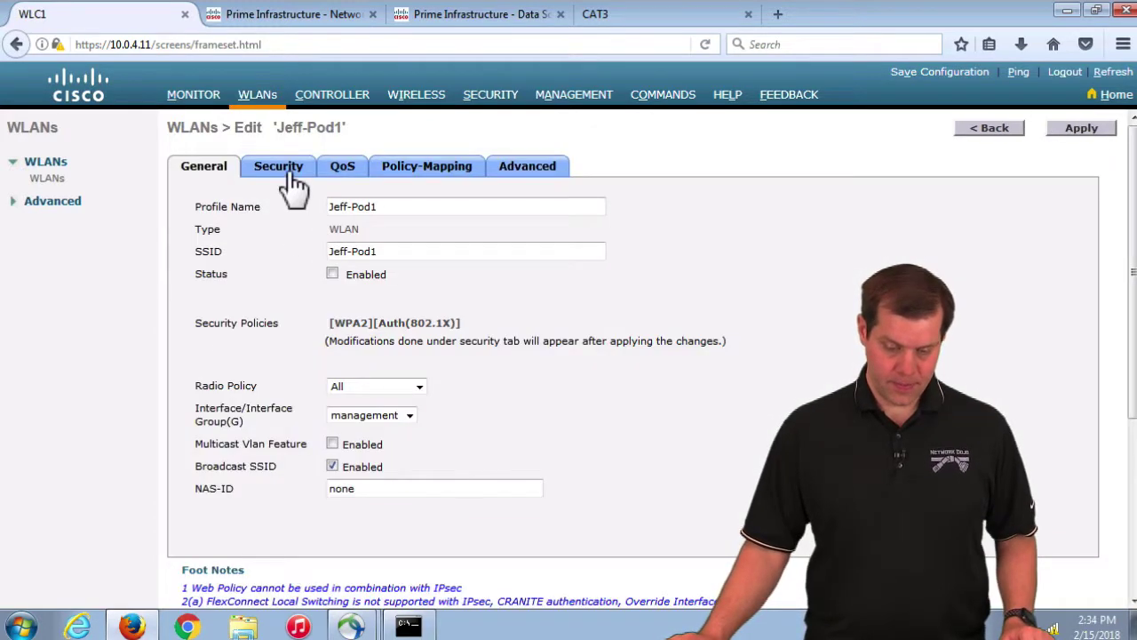
Step: In Layer 2 security, keep Fast Transition at Adaptive and uncheck FT 802.1X key management
click(282, 168)
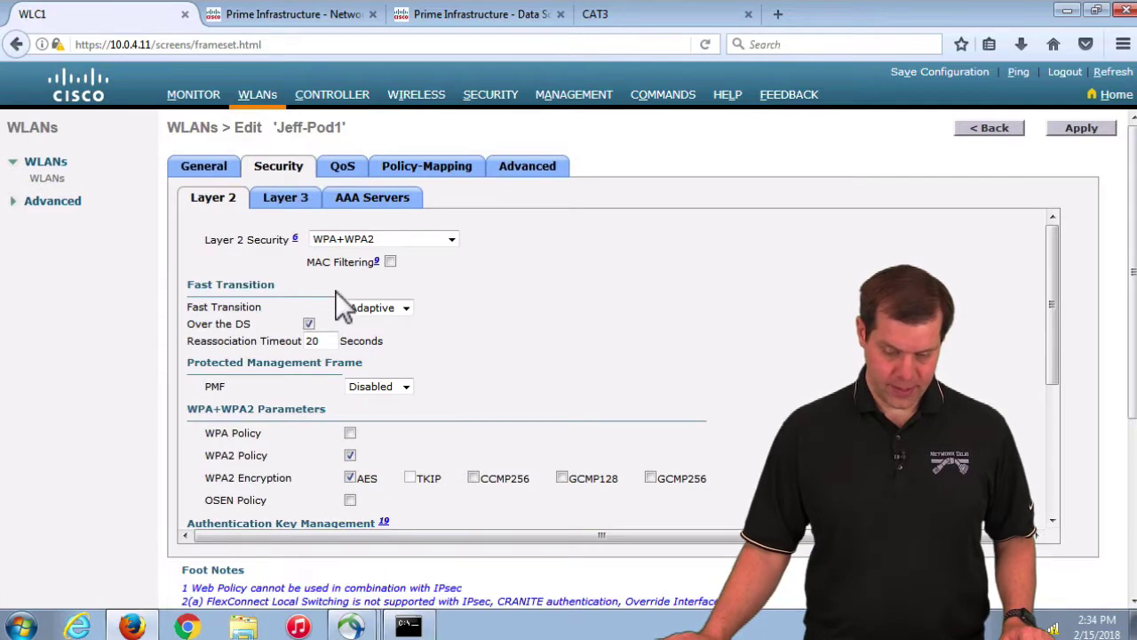
drag(187, 307, 263, 308)
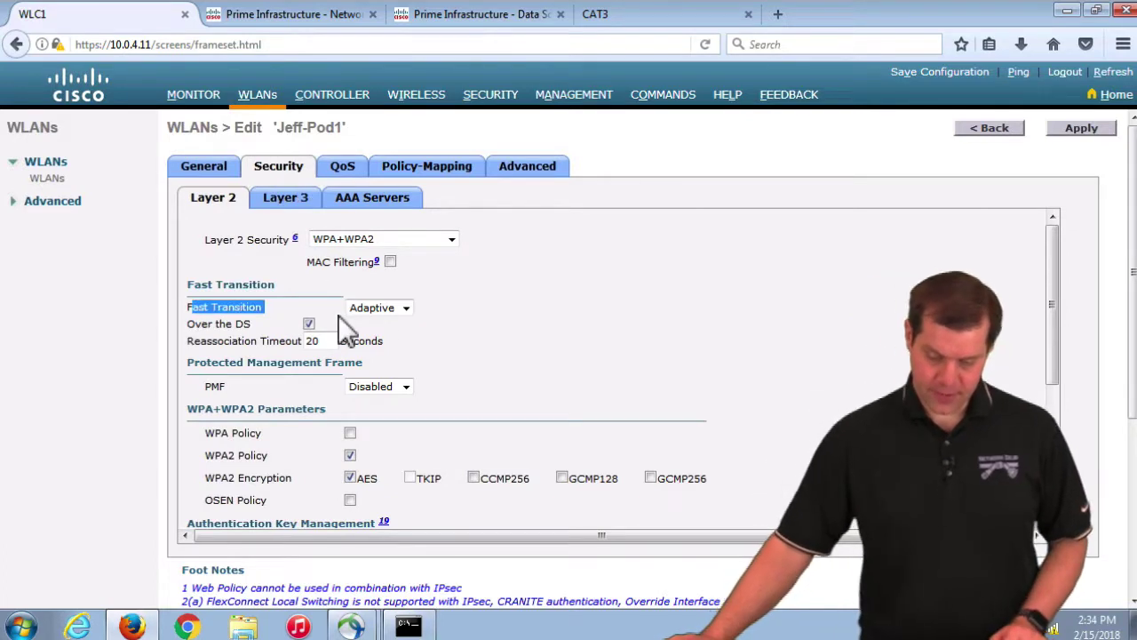
click(406, 307)
click(406, 307)
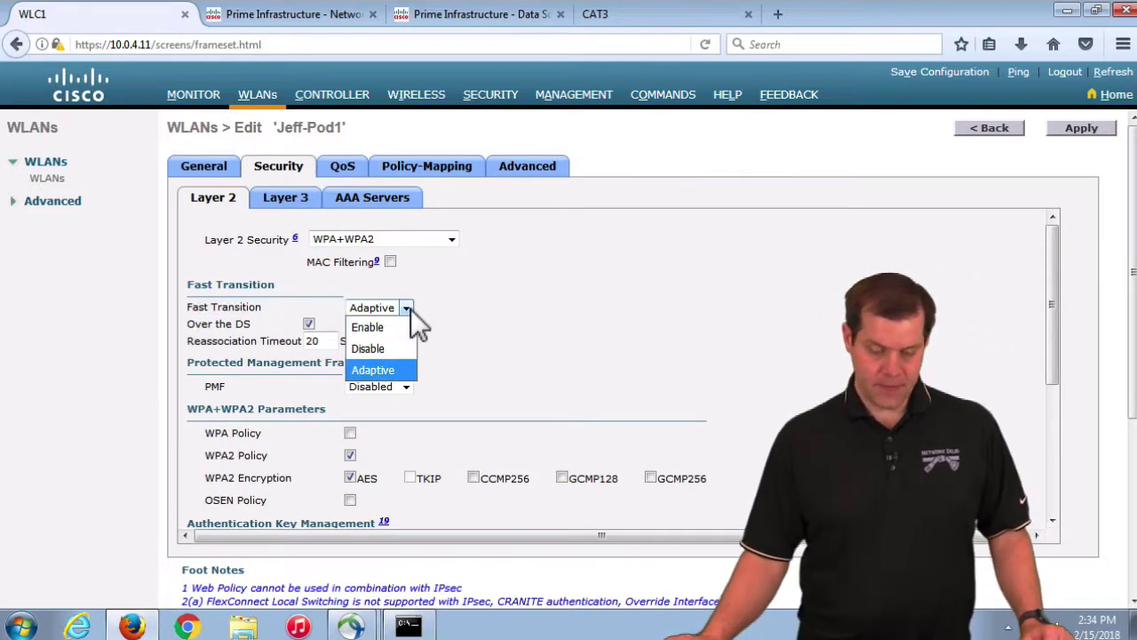
click(478, 309)
scroll(478, 320, down, 4)
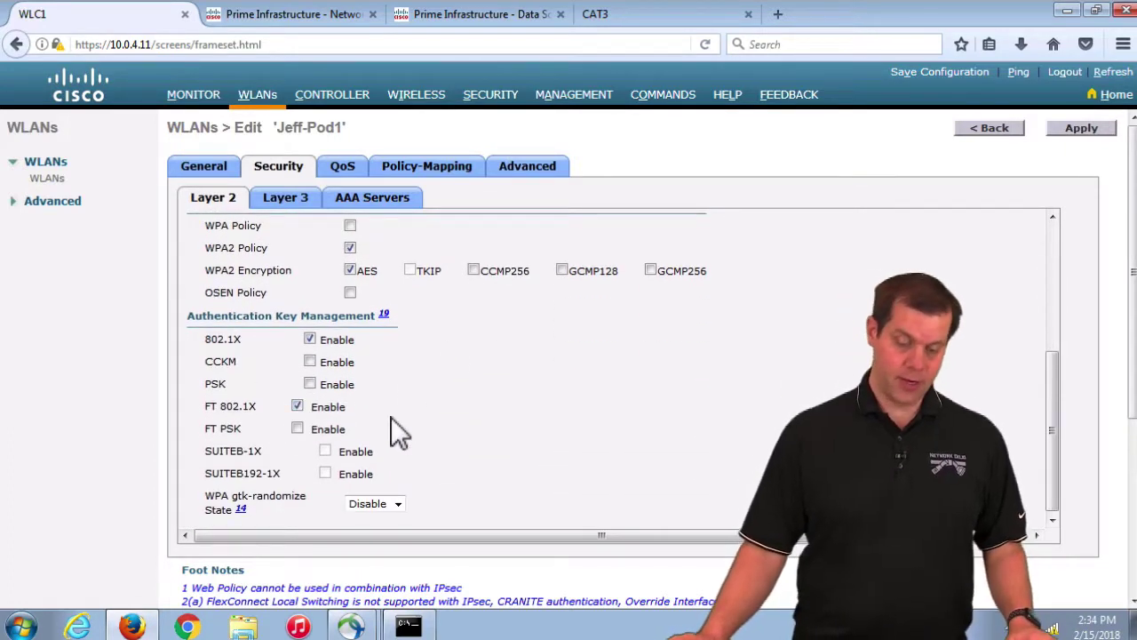
click(297, 406)
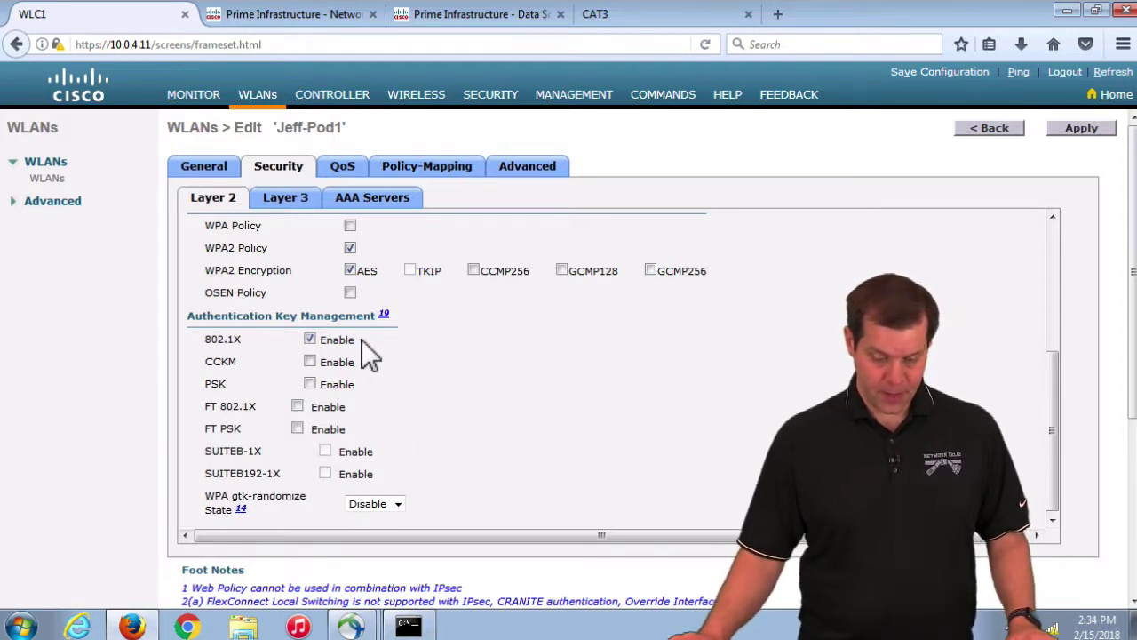
drag(356, 343, 209, 339)
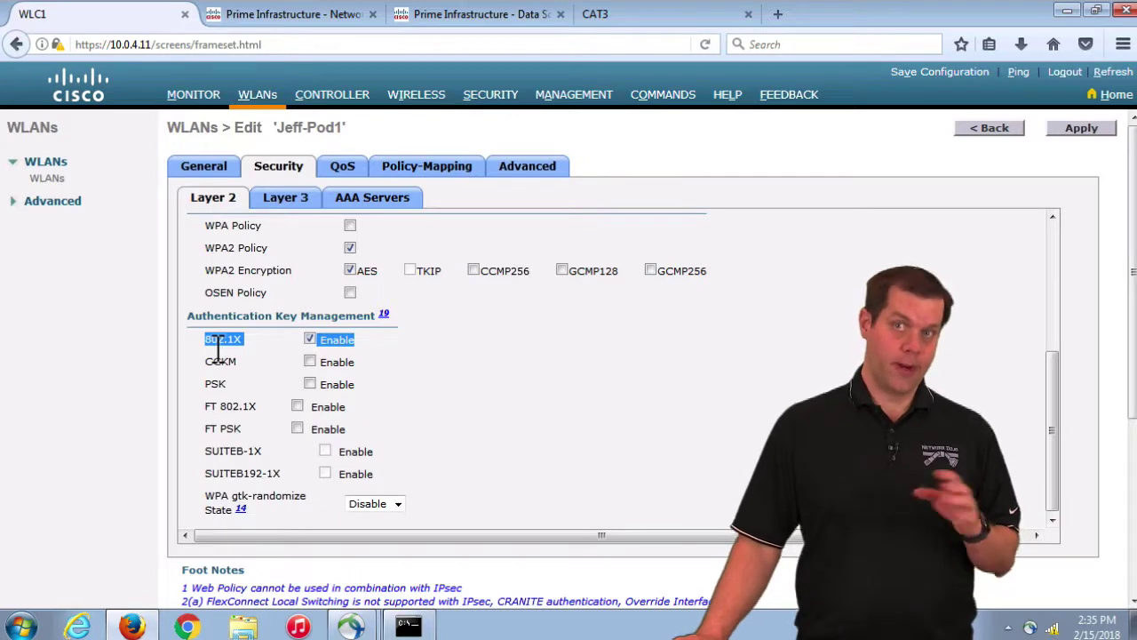
scroll(448, 360, up, 4)
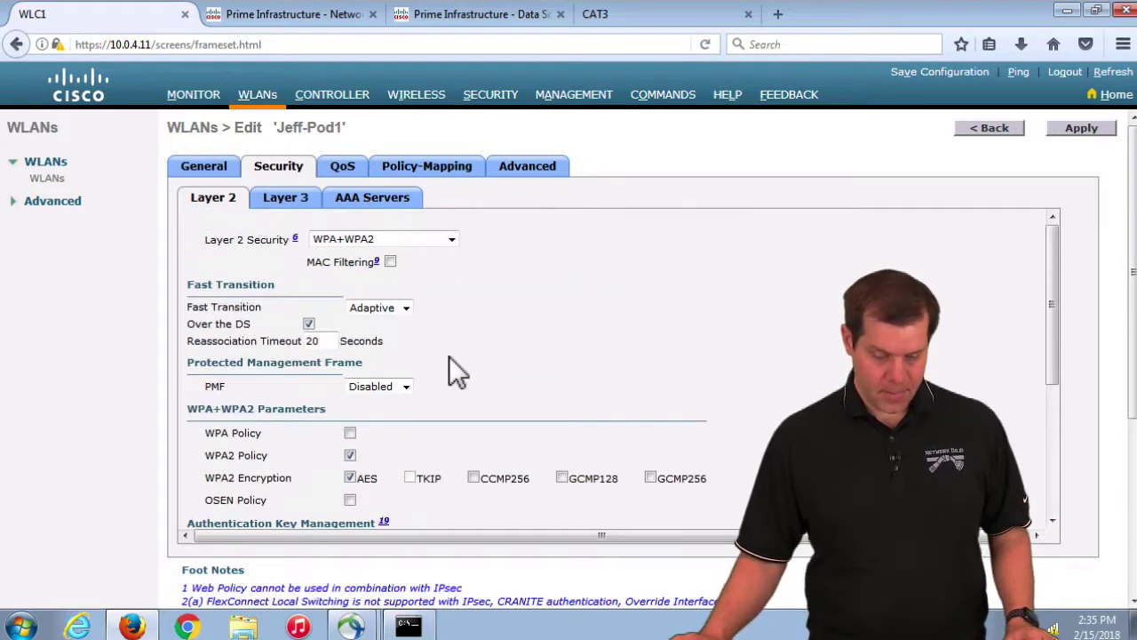
click(406, 307)
click(405, 307)
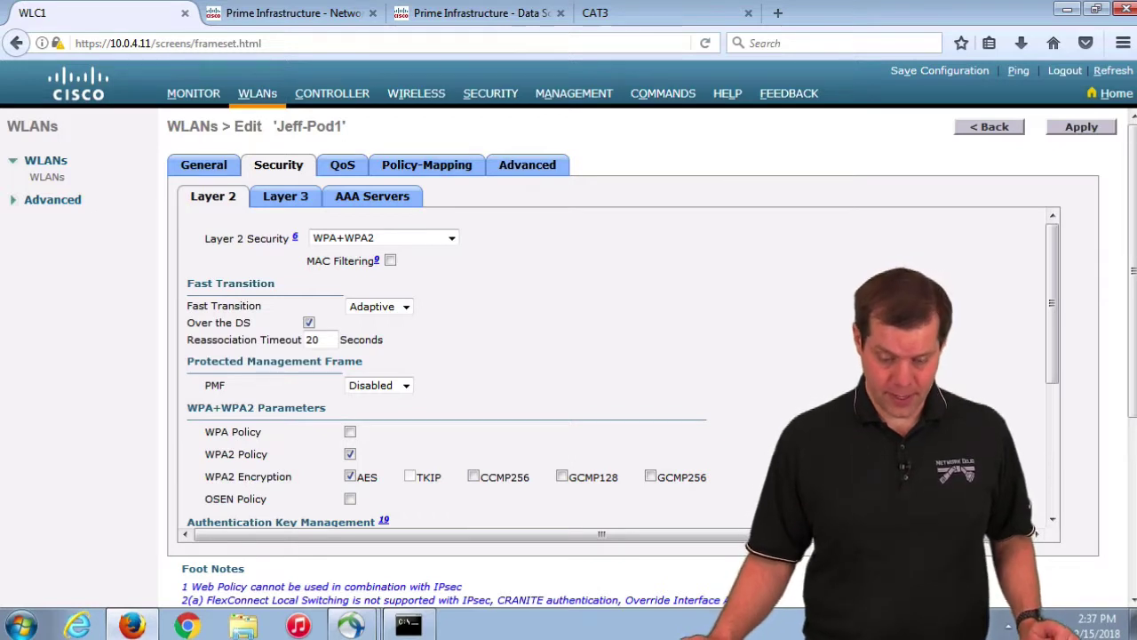
Step: Cancel the Fastlane AUTOQOS-AVC-PROFILE warning, then enable Application Visibility on Jeff-Pod1 and apply
click(341, 169)
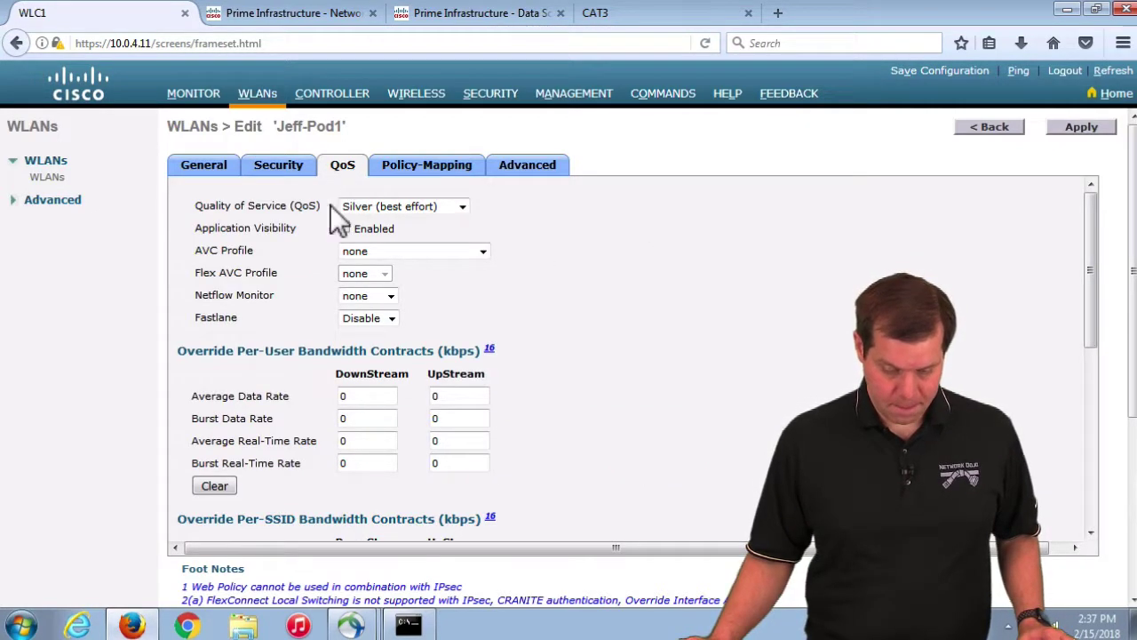
click(388, 319)
click(373, 338)
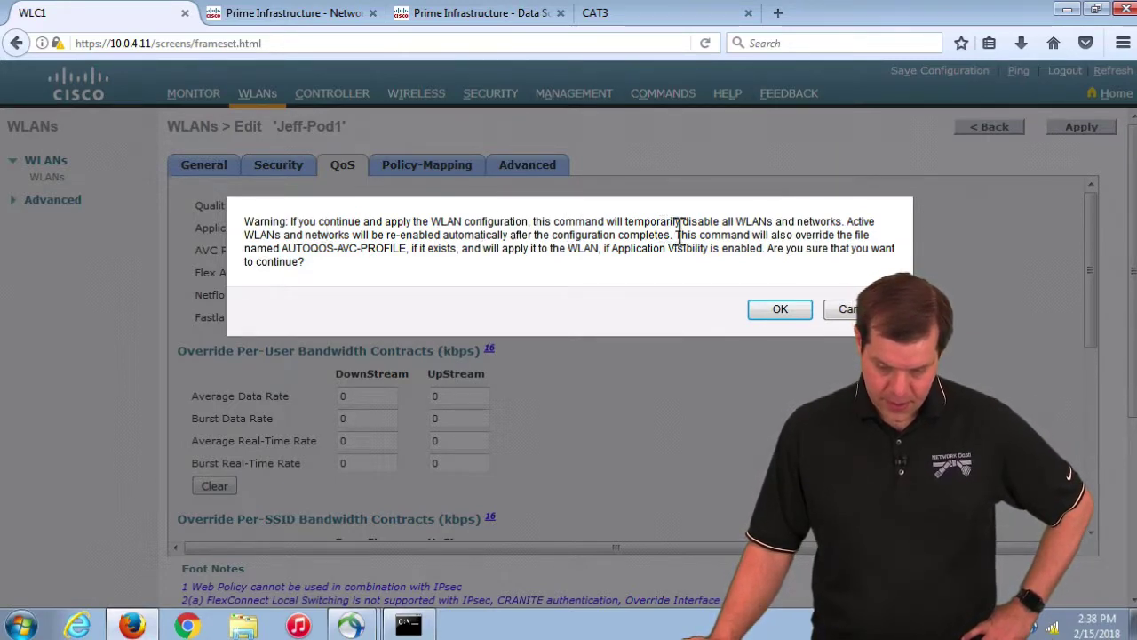
drag(691, 237, 853, 236)
drag(257, 252, 414, 258)
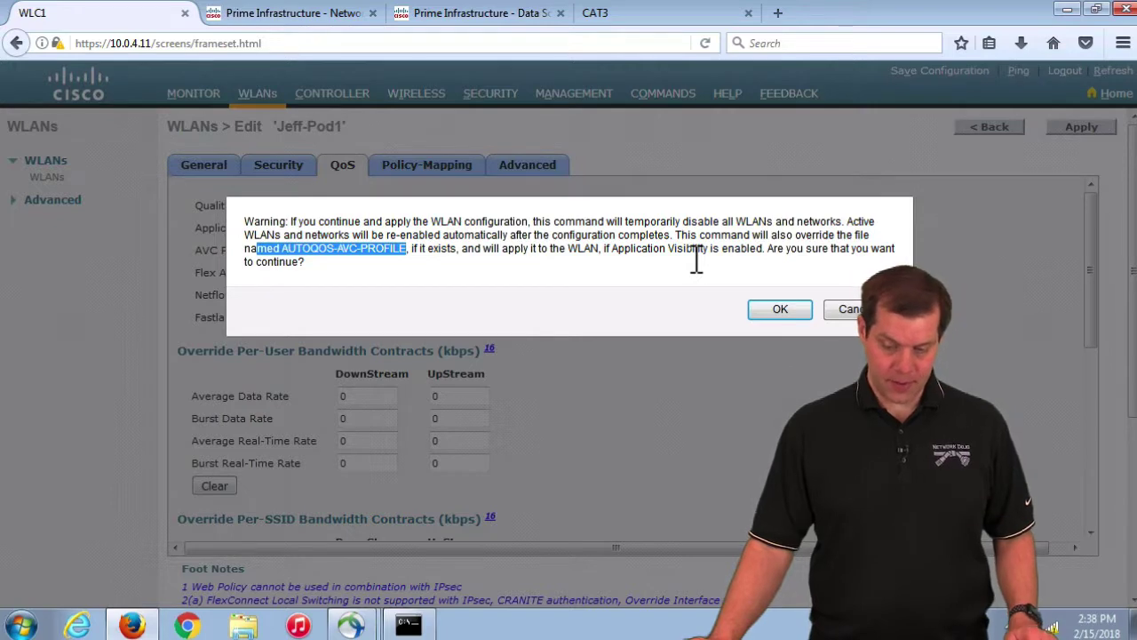
click(780, 309)
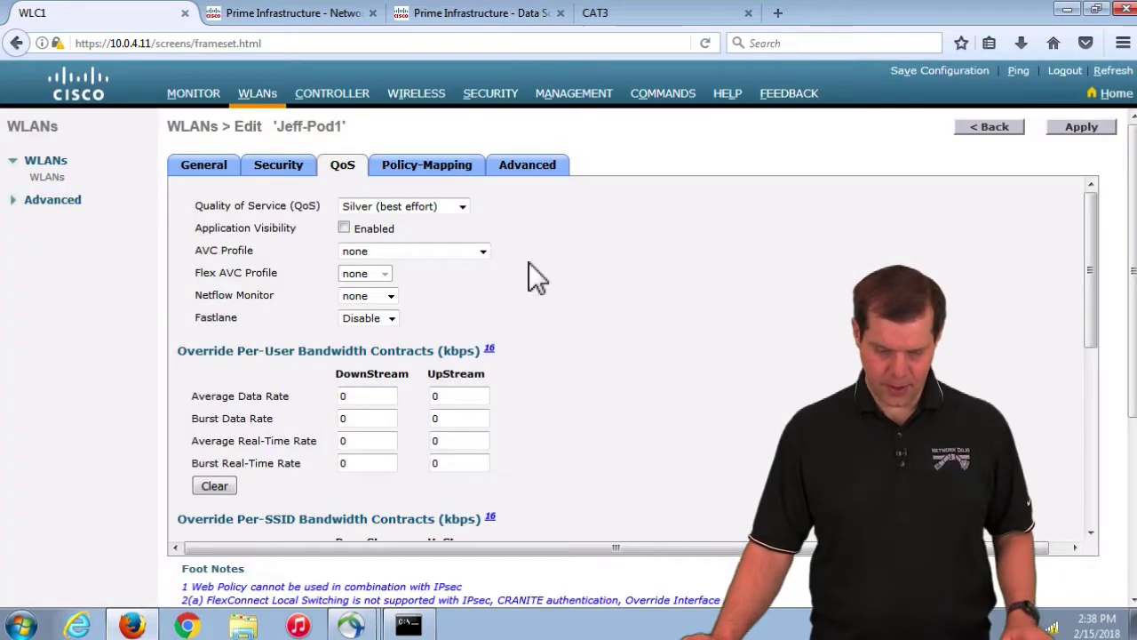
click(346, 228)
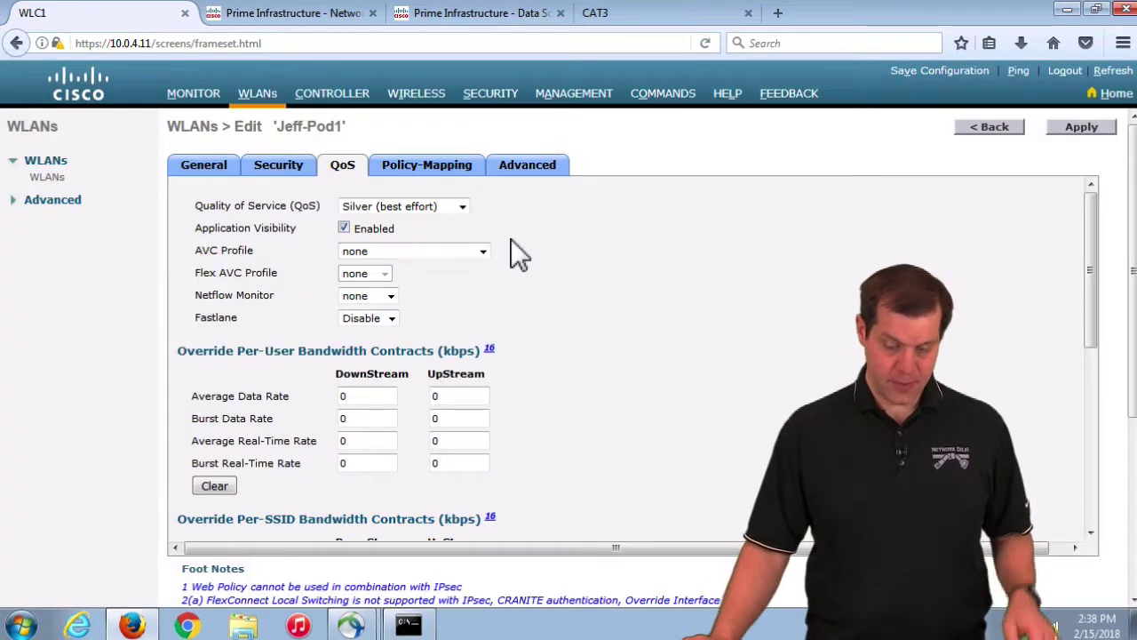
click(1090, 134)
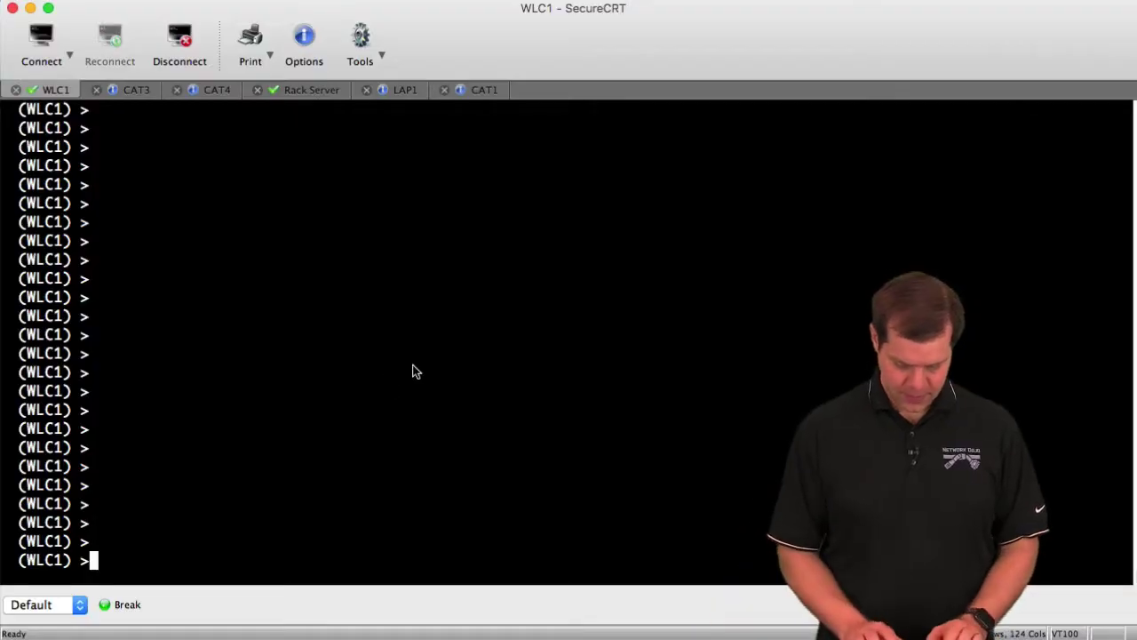
Step: Run 'config qos fastlane enable 2' on WLC1, confirm with y, and page through the AutoQoS output
text(config qos f)
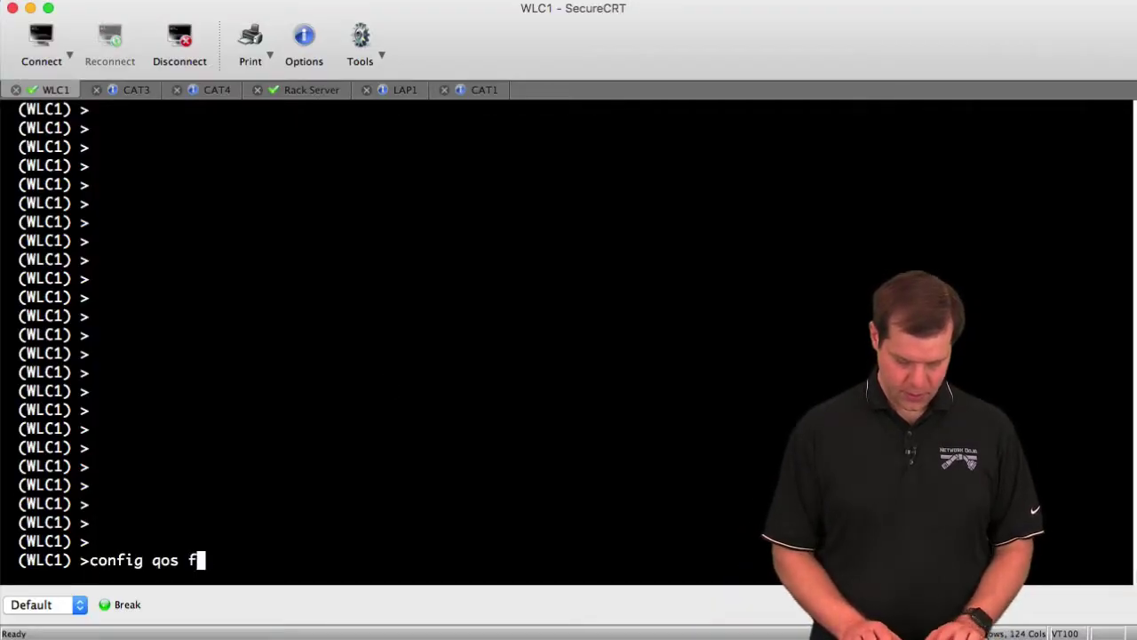
text(astlane ?enable ?)
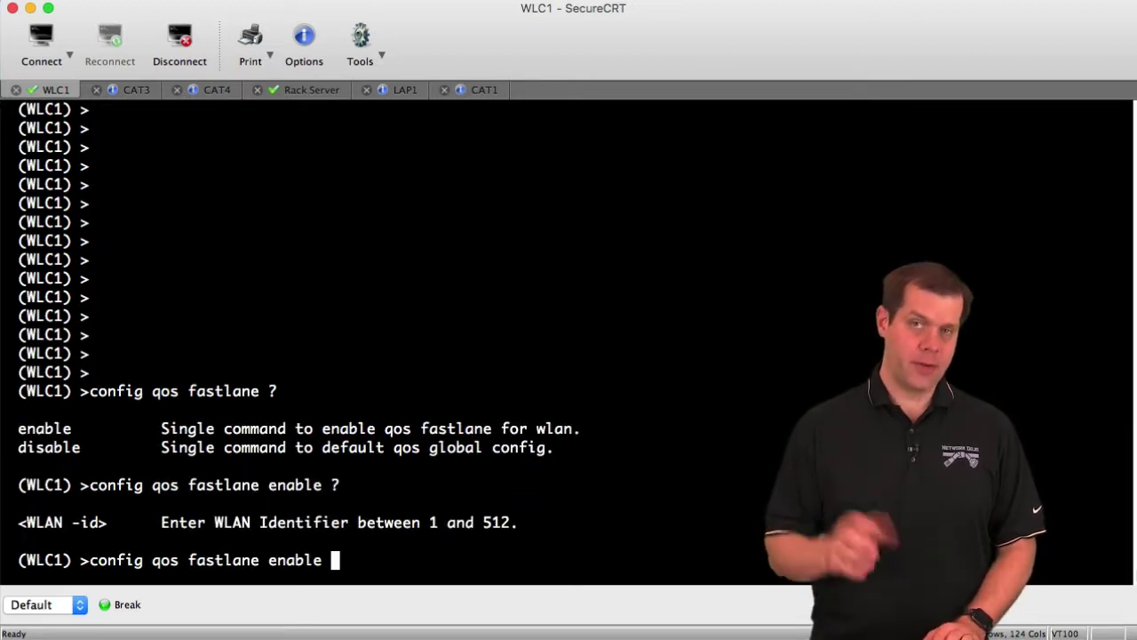
text(2 ?)
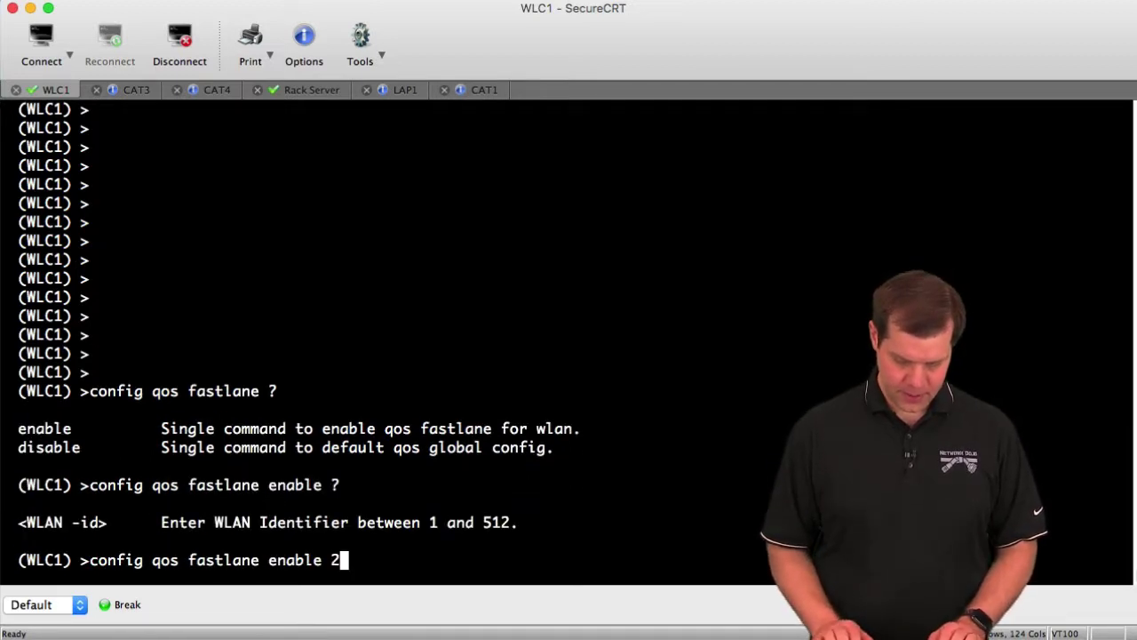
key(Return)
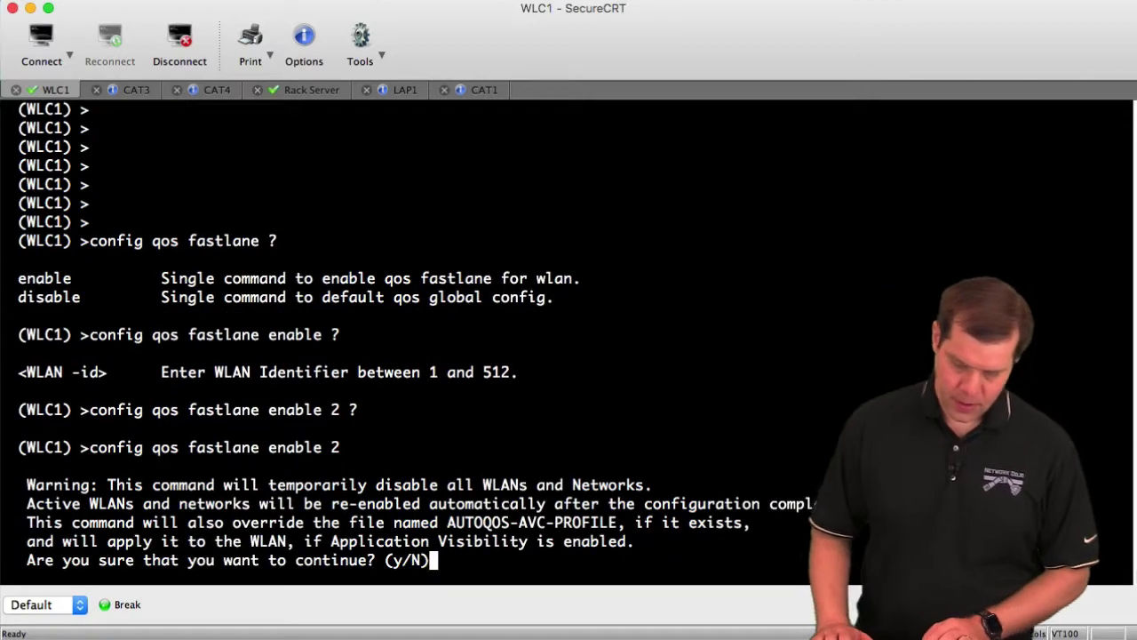
text(y)
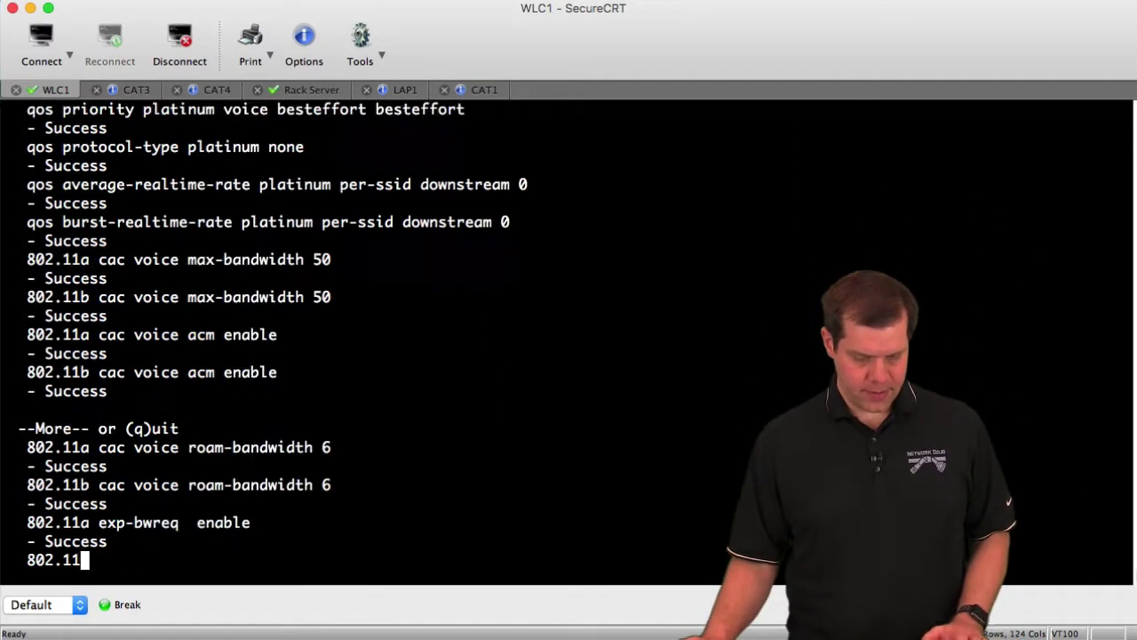
key(space)
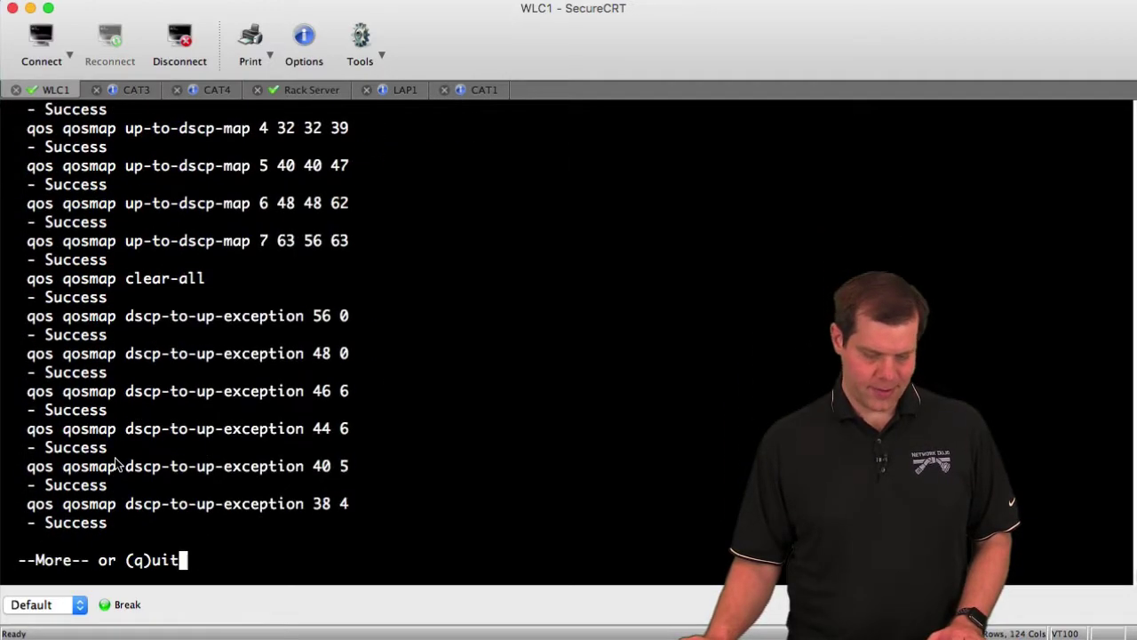
key(space)
key(space)
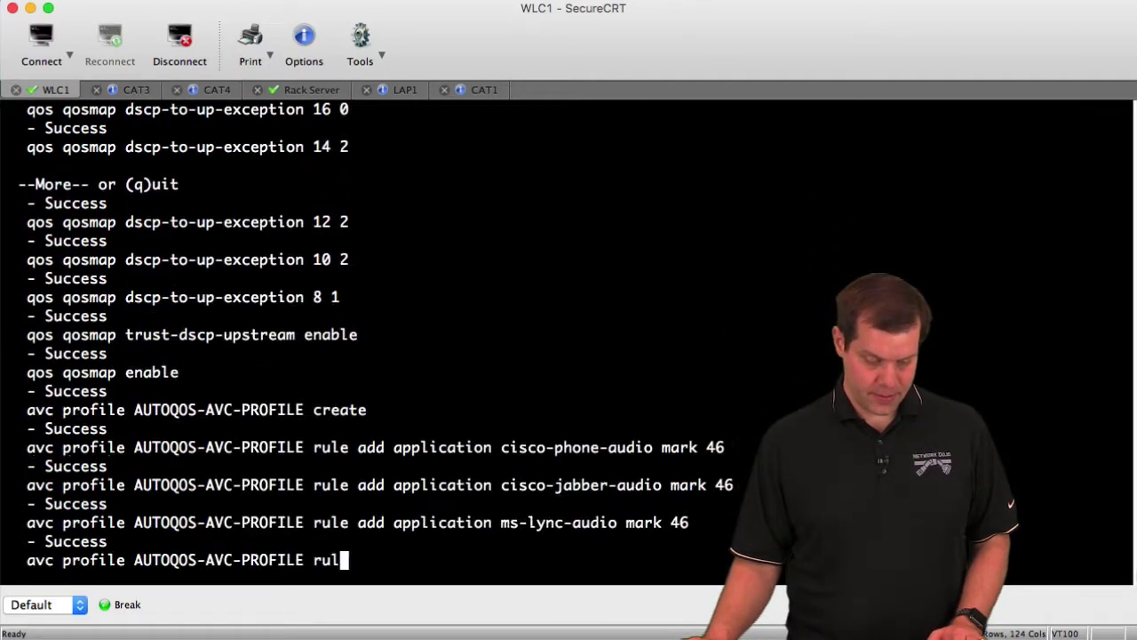
key(space)
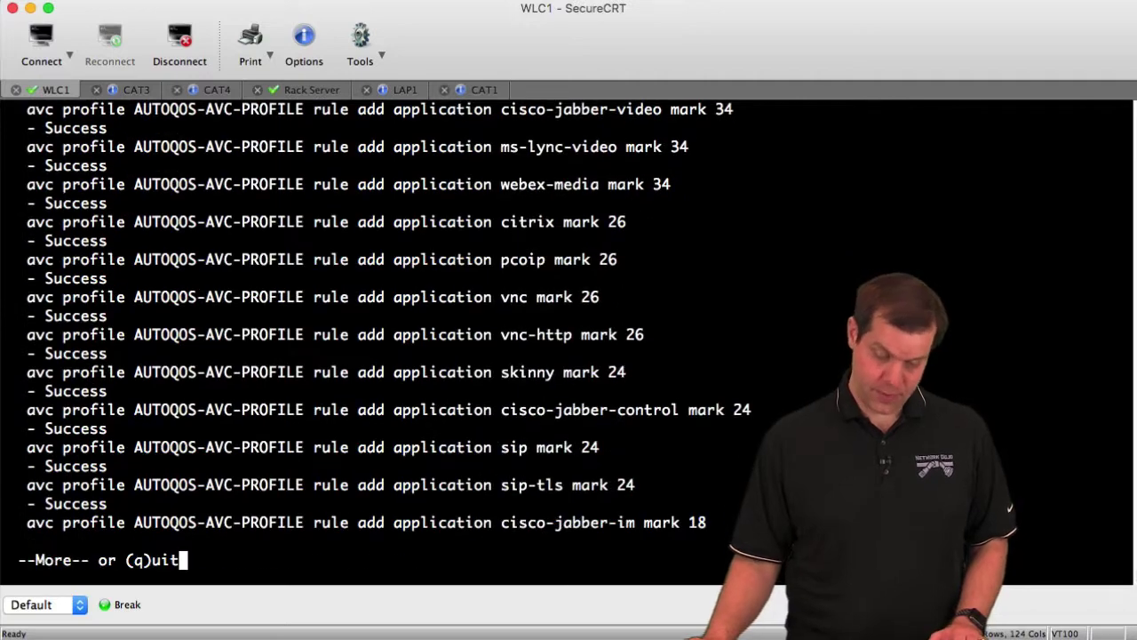
key(space)
key(space)
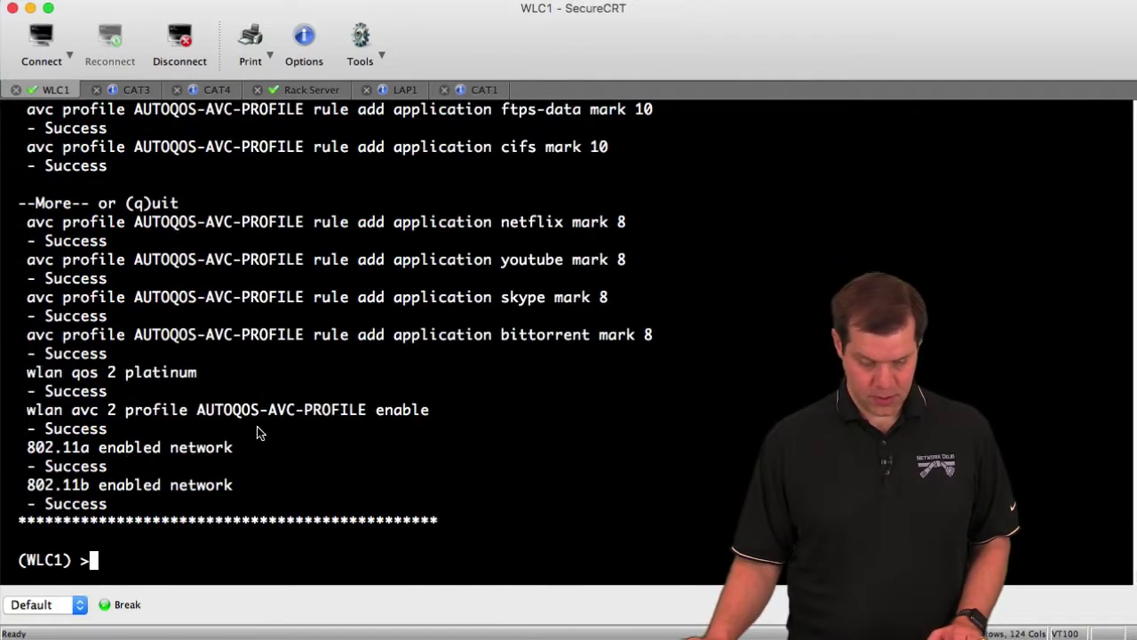
scroll(569, 342, up, 20)
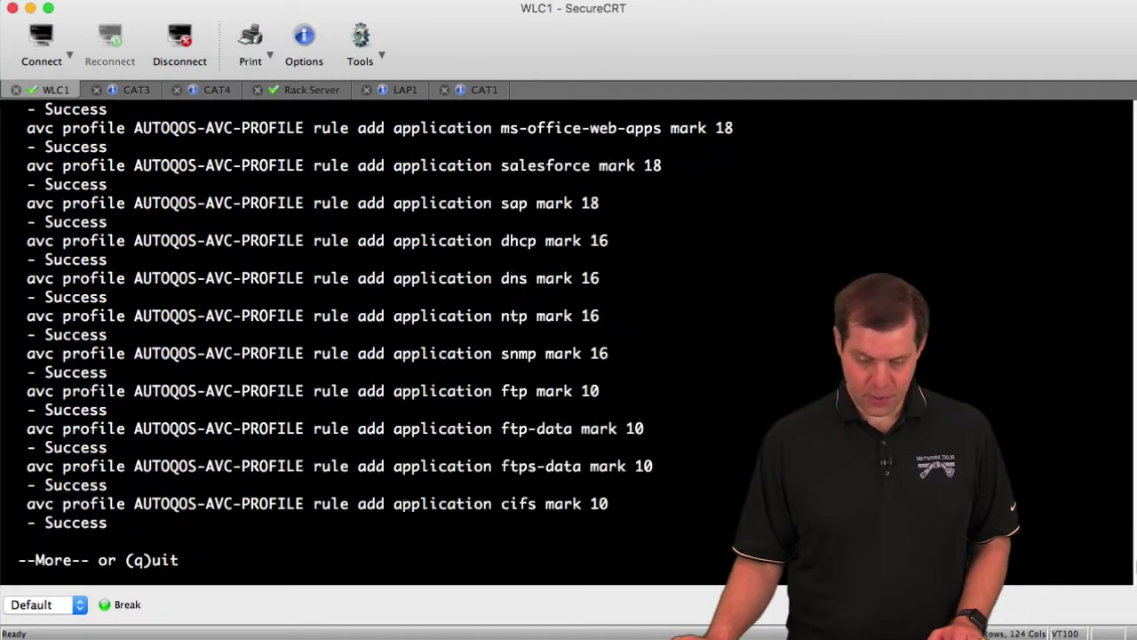
scroll(569, 342, up, 15)
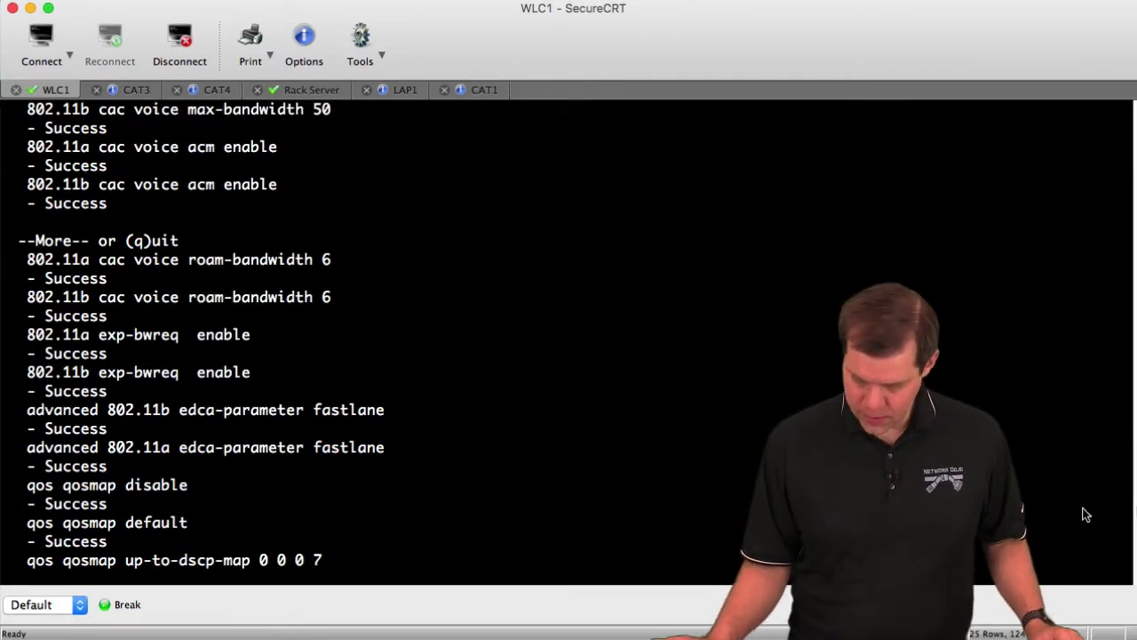
scroll(569, 342, up, 8)
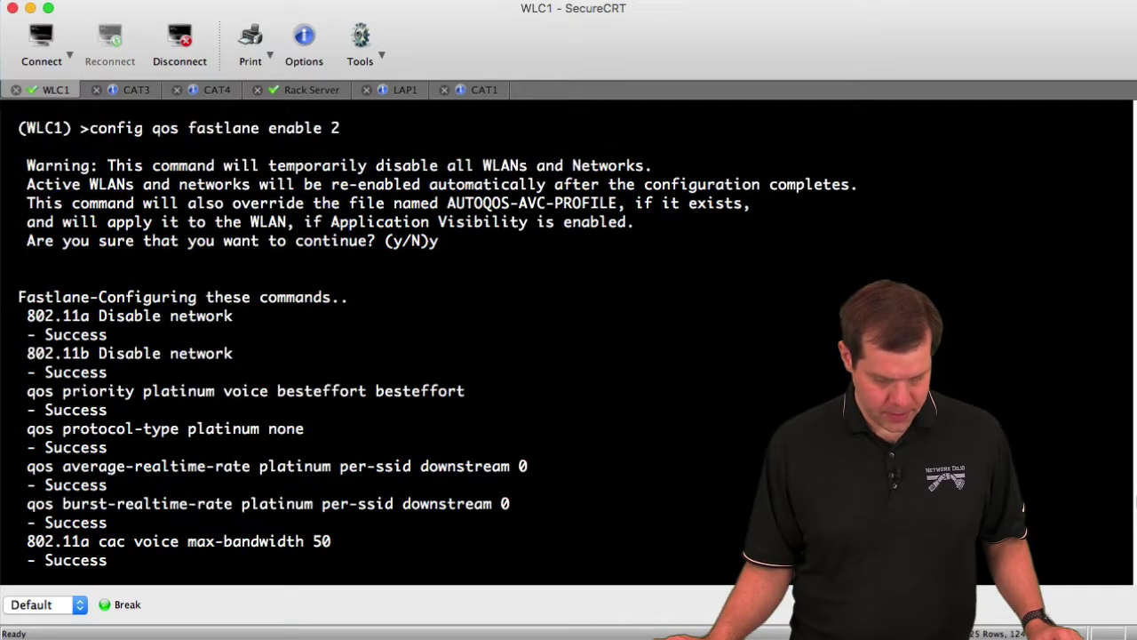
drag(25, 314, 339, 370)
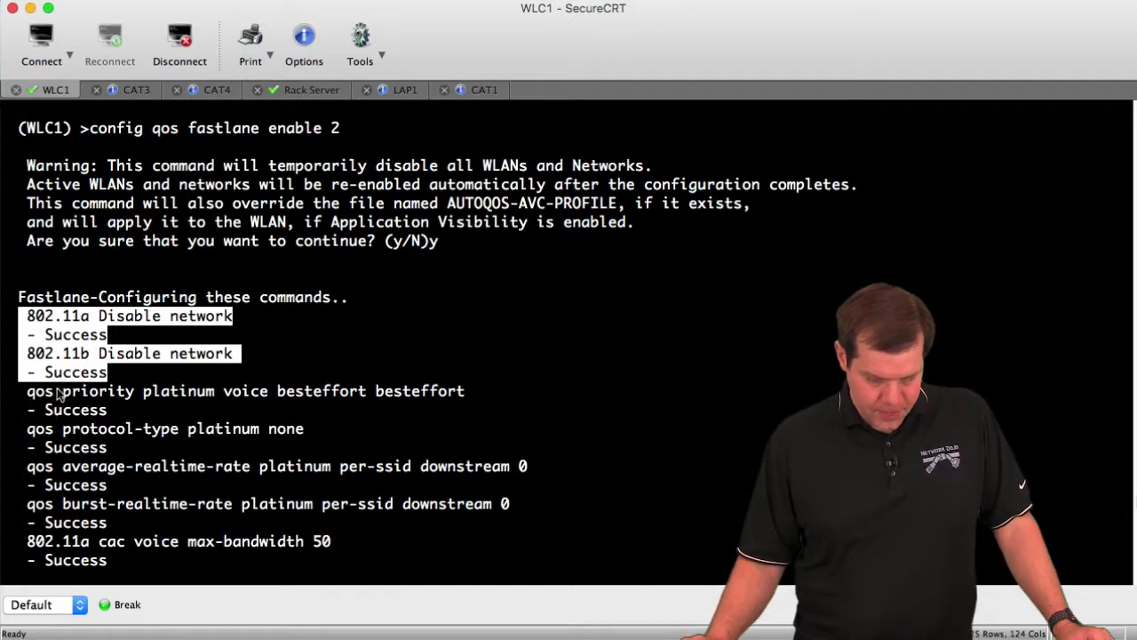
drag(57, 393, 460, 393)
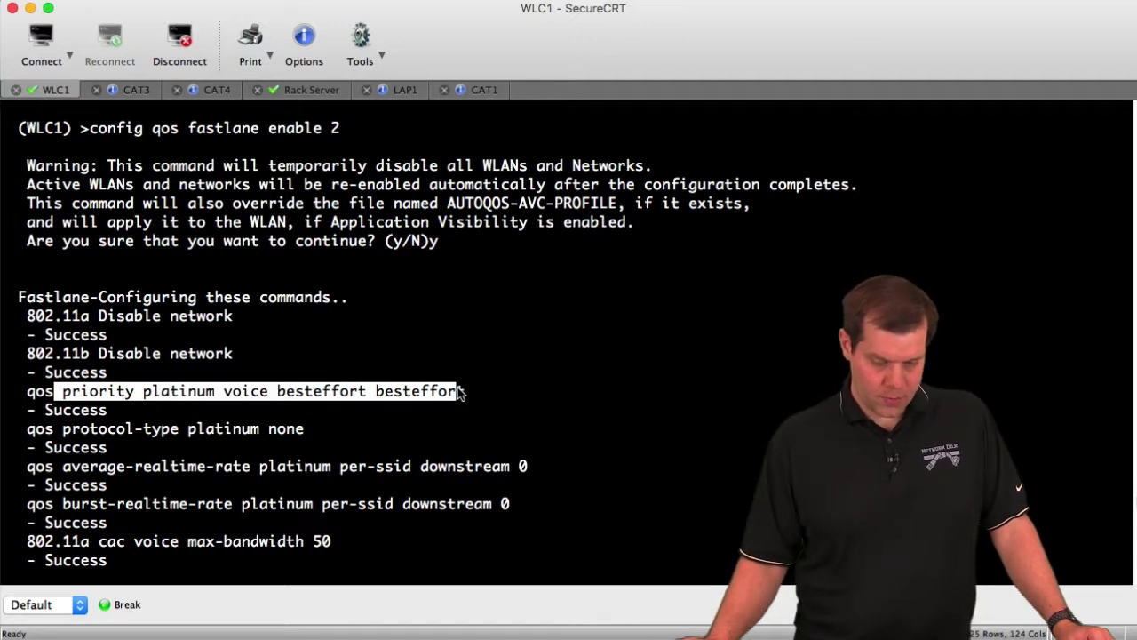
click(290, 397)
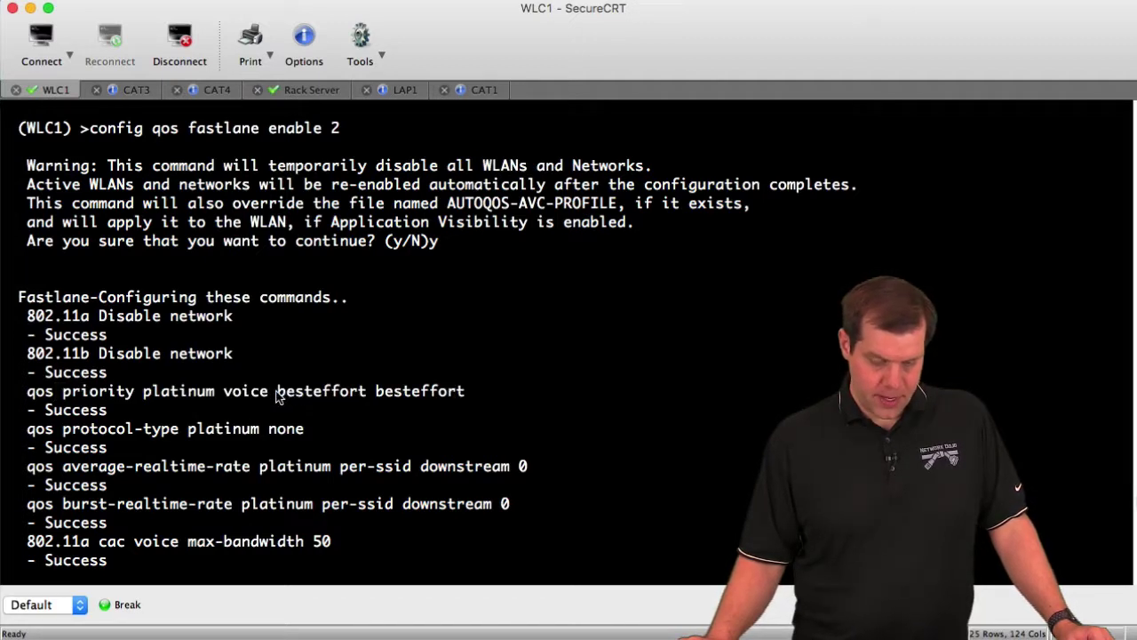
drag(276, 391, 473, 391)
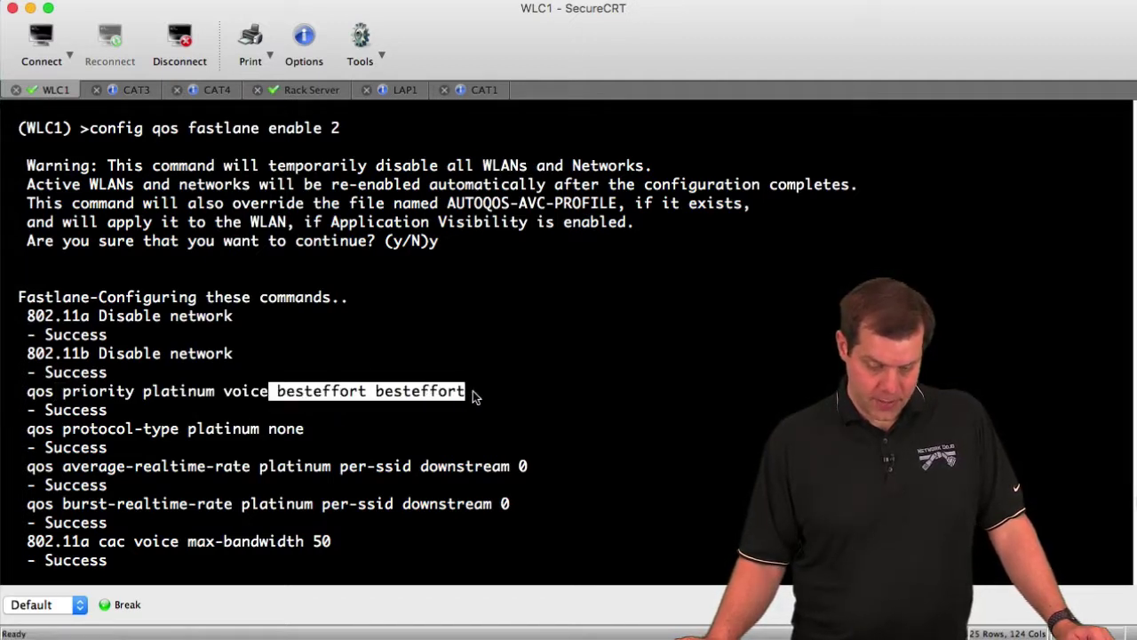
drag(224, 395, 270, 395)
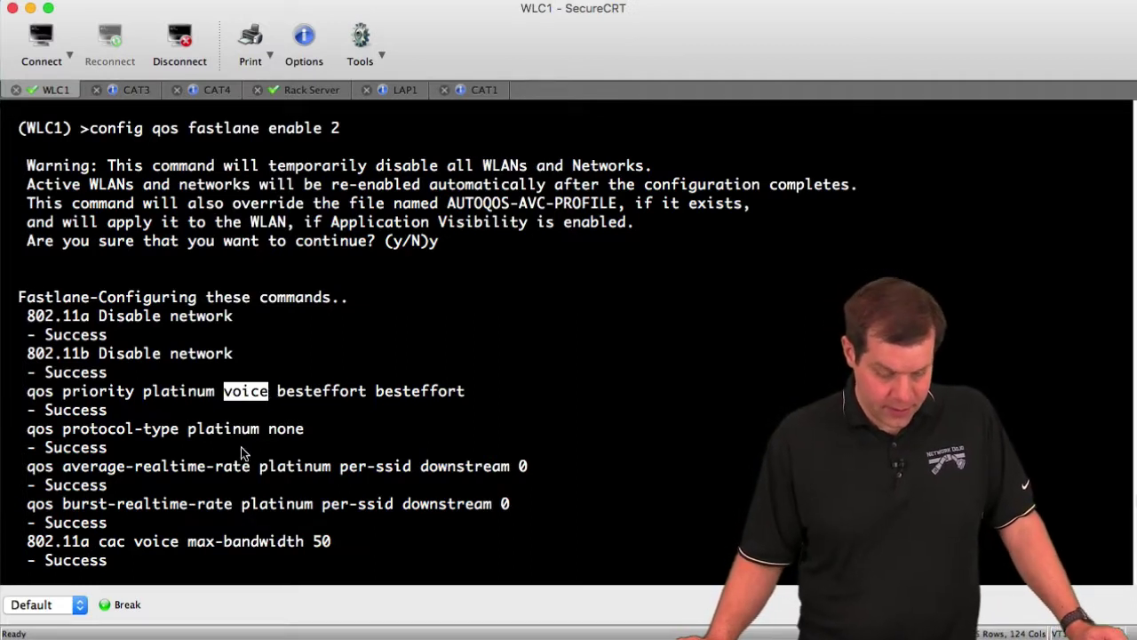
drag(182, 432, 355, 433)
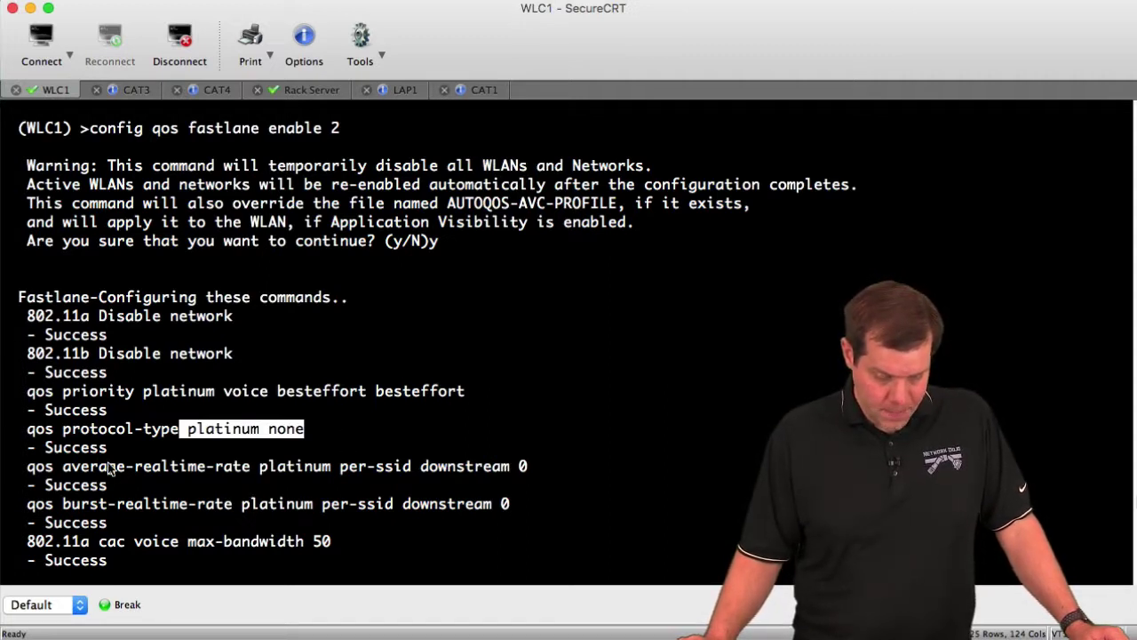
drag(71, 468, 582, 510)
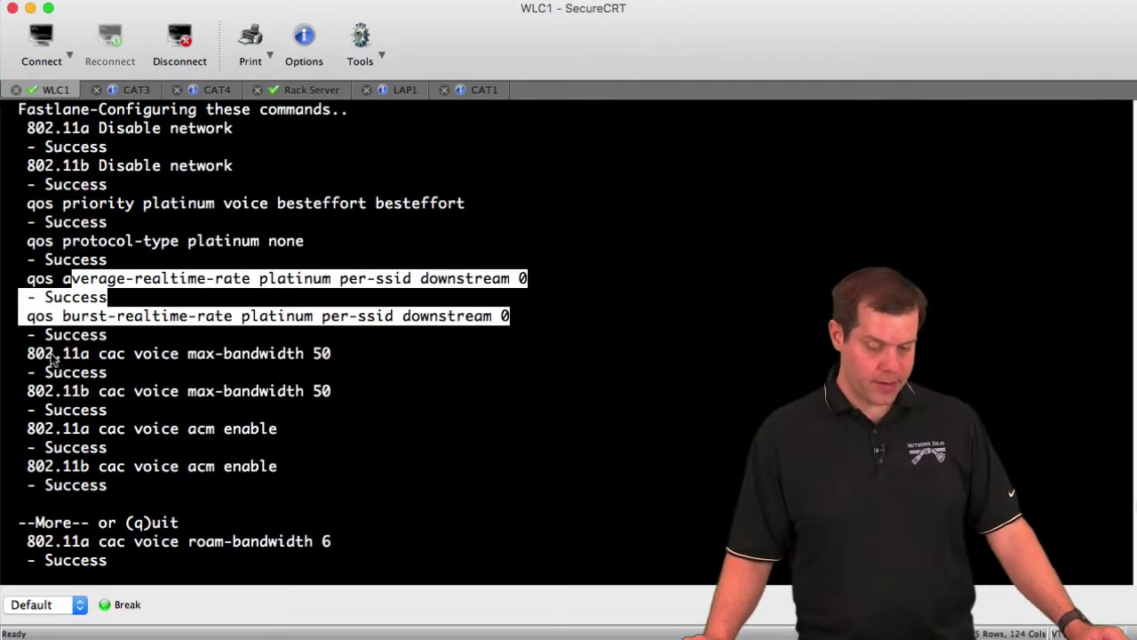
drag(46, 354, 519, 489)
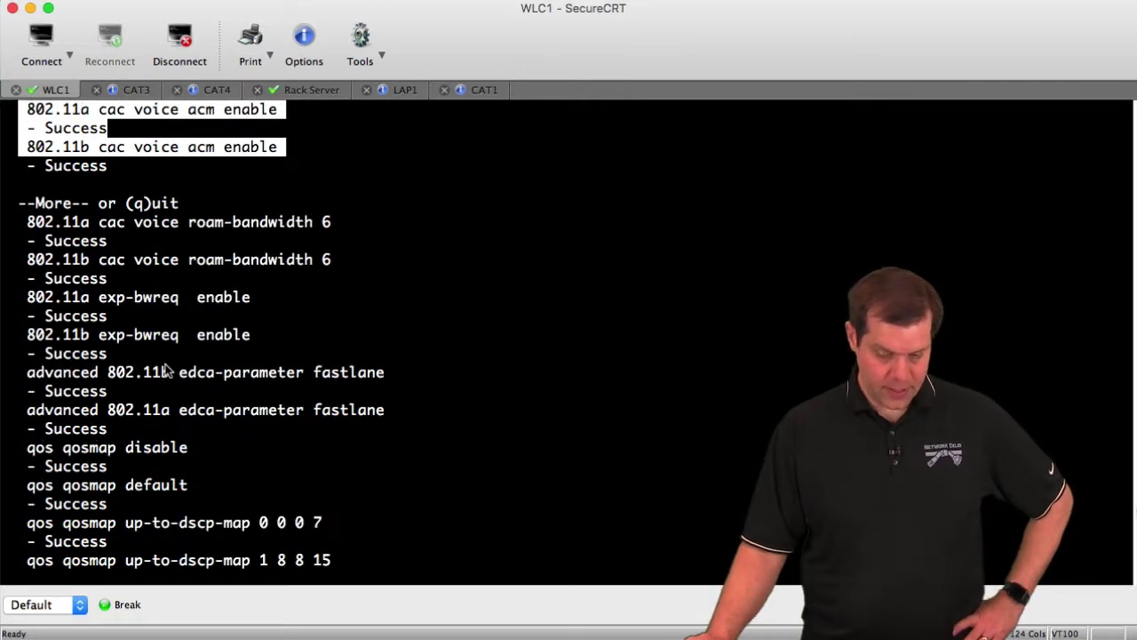
drag(81, 372, 384, 375)
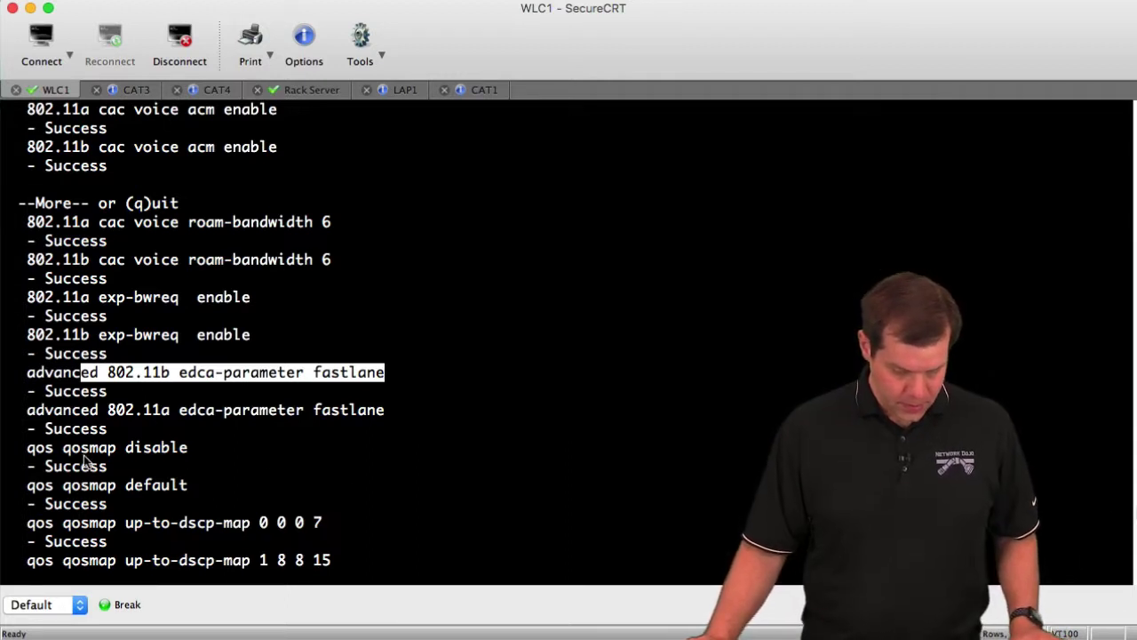
drag(44, 447, 212, 455)
drag(55, 485, 231, 494)
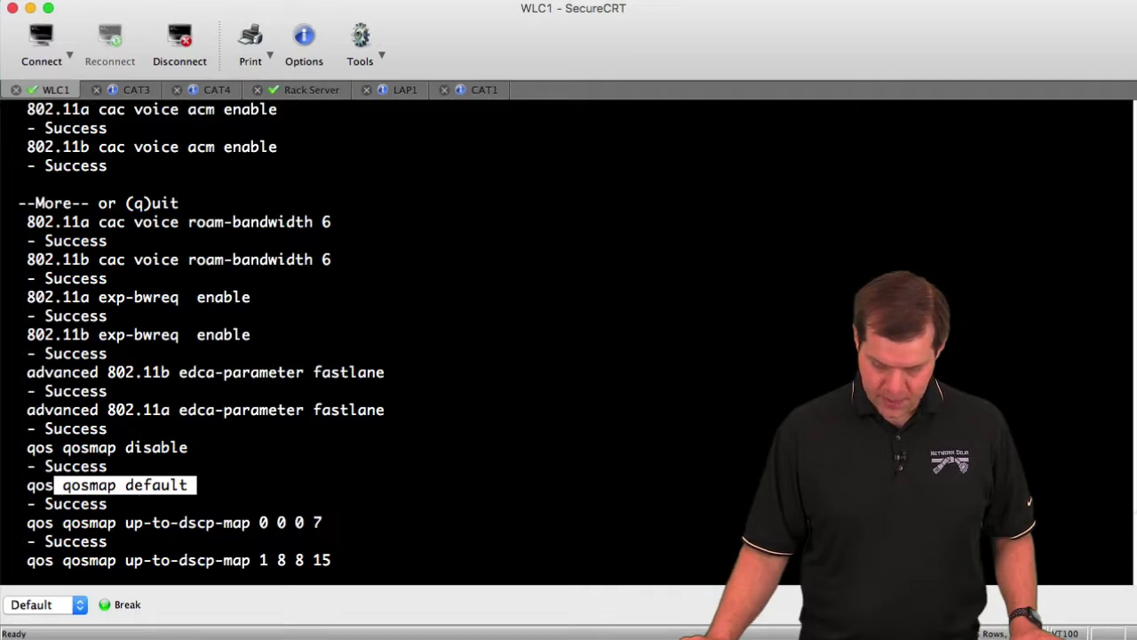
scroll(231, 494, down, 4)
scroll(567, 342, down, 8)
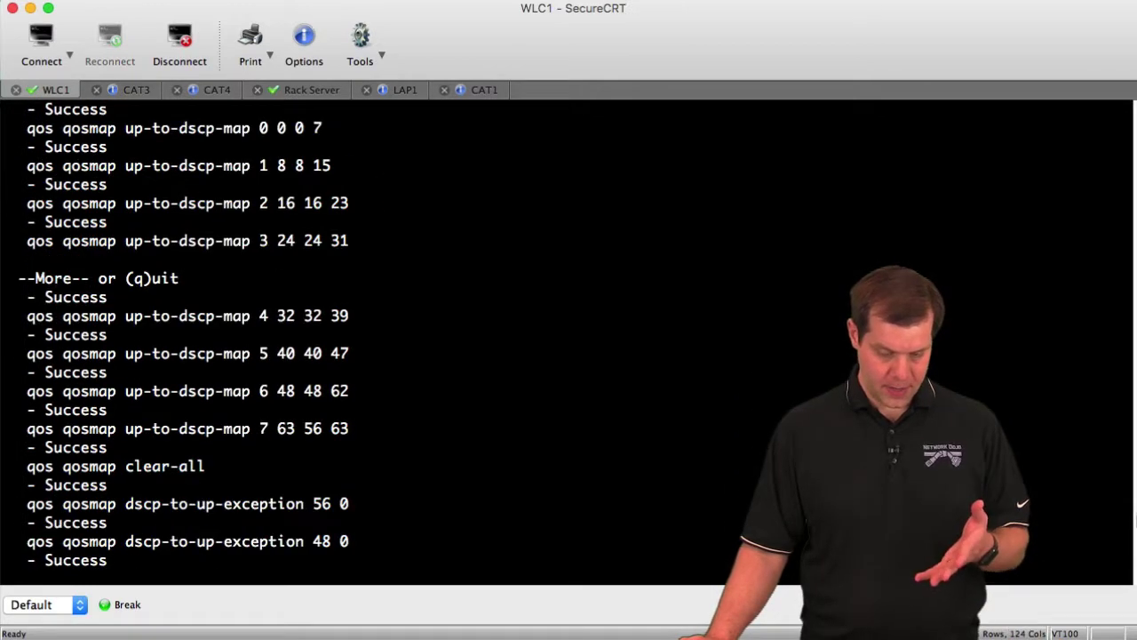
scroll(1135, 533, down, 12)
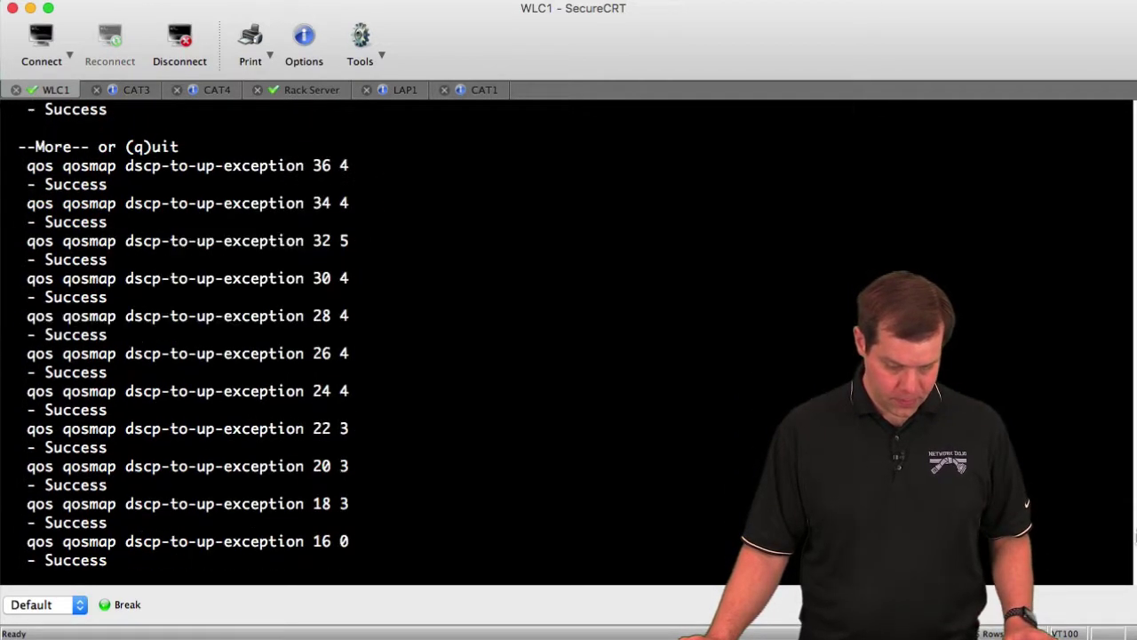
scroll(1135, 546, down, 3)
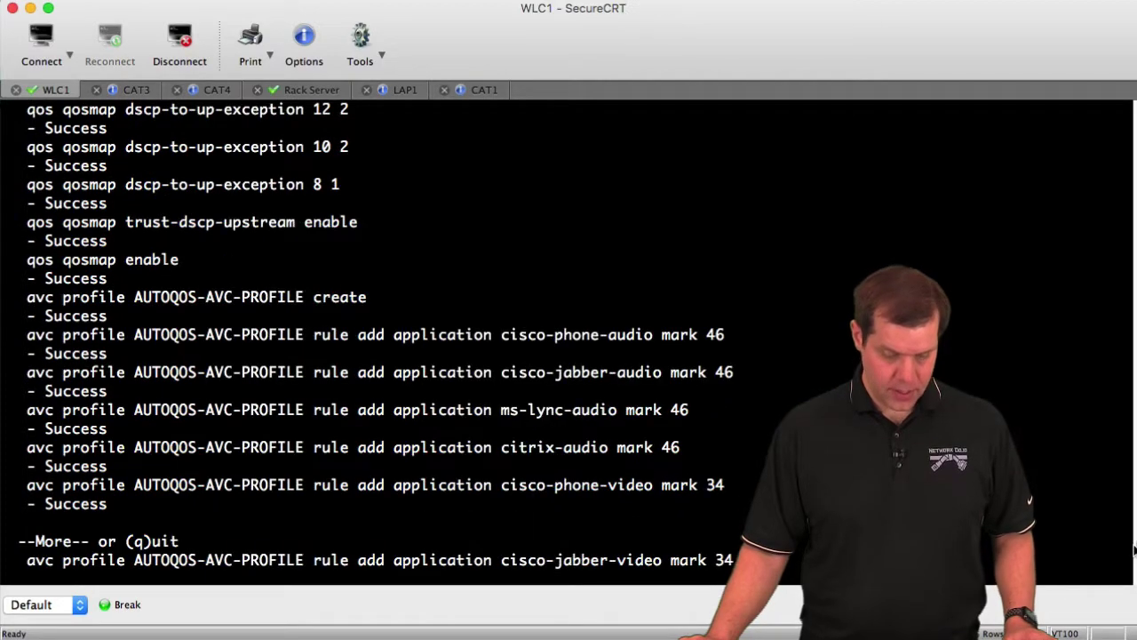
scroll(1134, 560, down, 20)
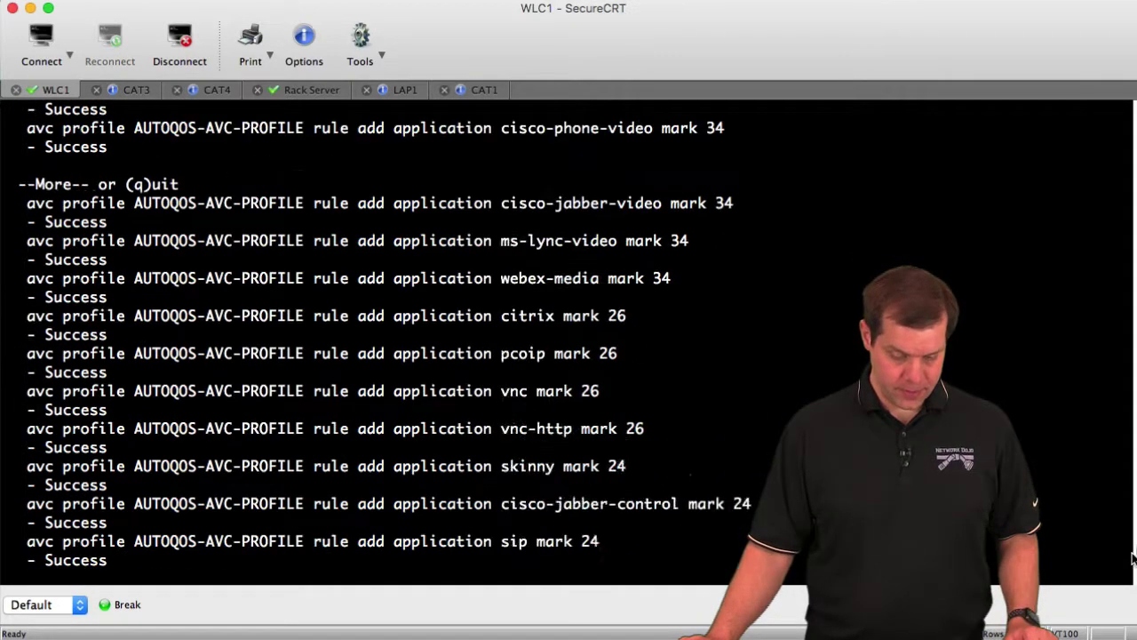
scroll(1132, 578, down, 2)
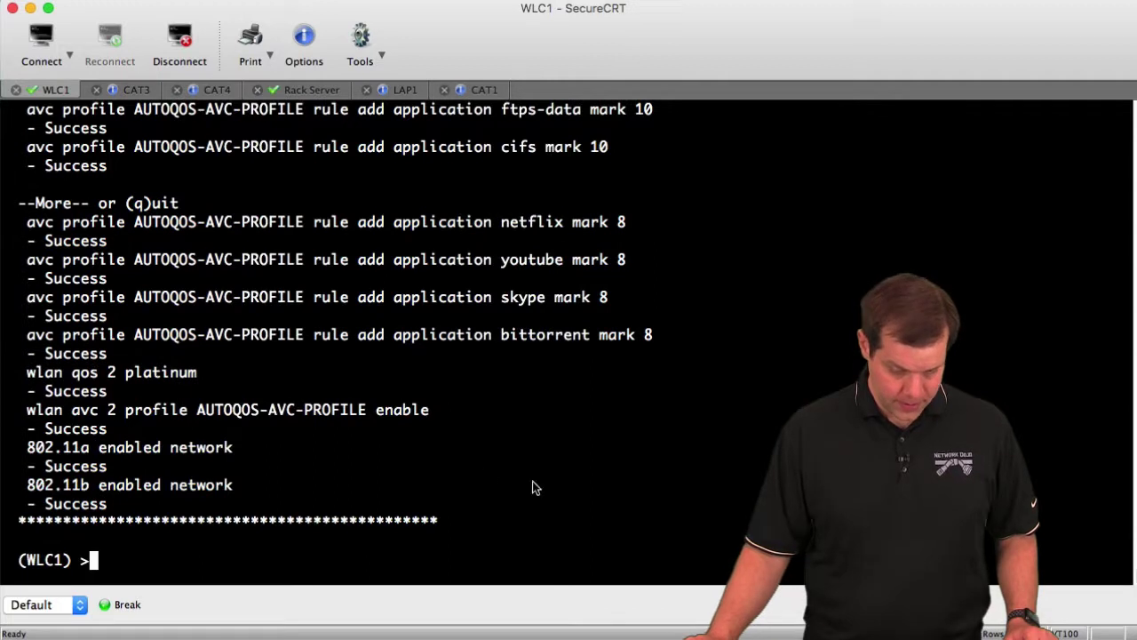
drag(34, 373, 244, 373)
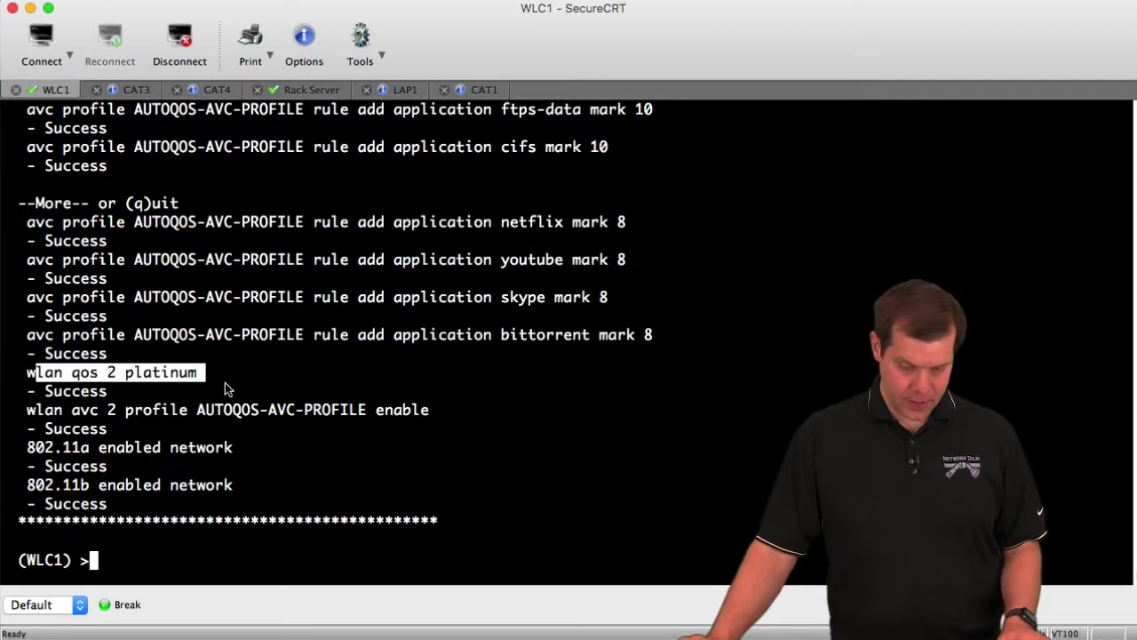
drag(80, 411, 393, 415)
drag(71, 449, 221, 500)
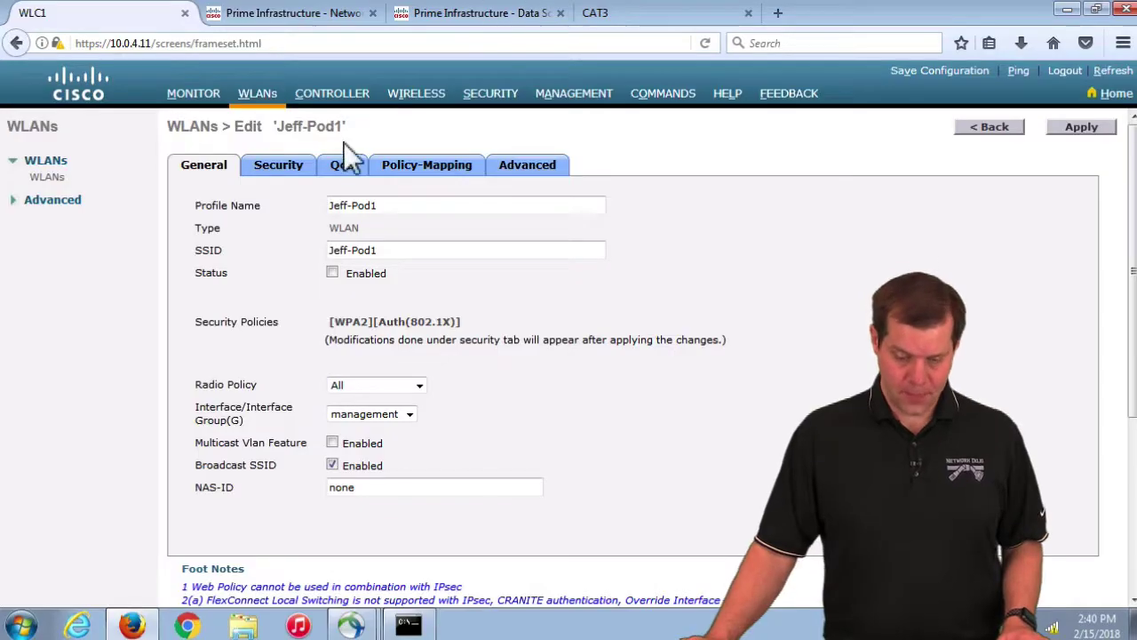
Step: Check WLAN 2 Jeff-Pod1's QoS tab for Platinum, AUTOQOS-AVC-PROFILE and Fastlane enabled
click(44, 177)
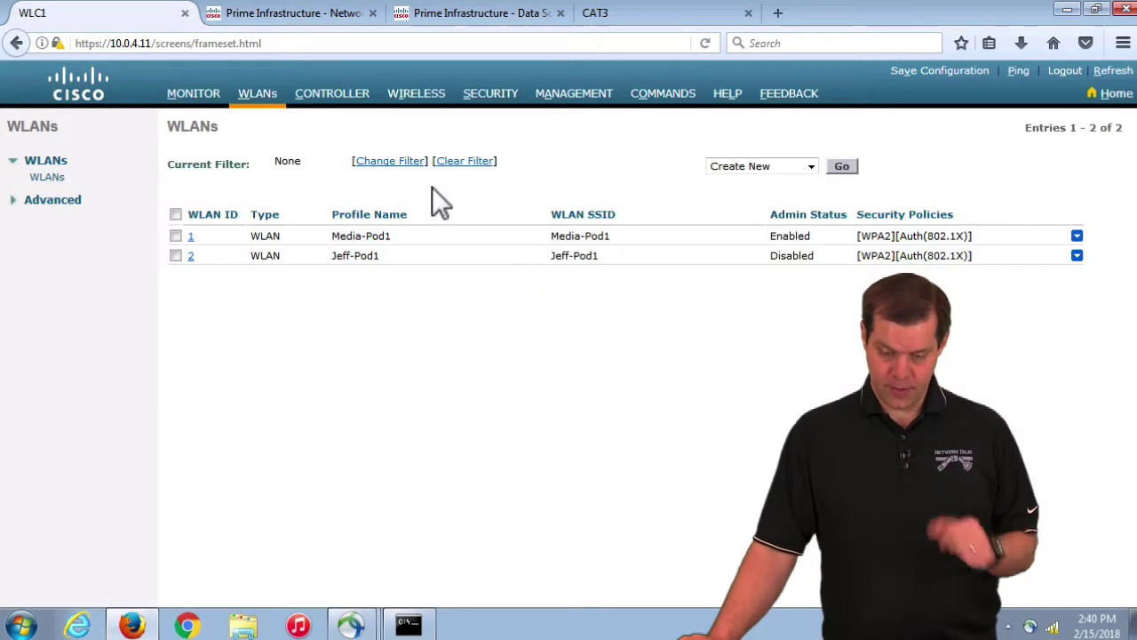
click(190, 255)
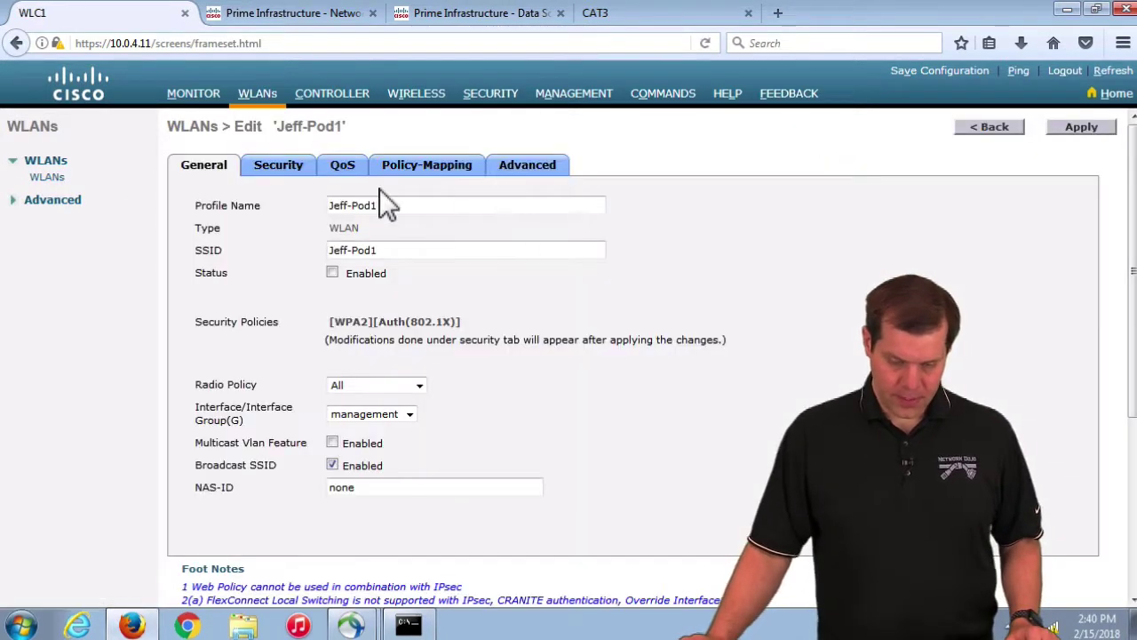
click(346, 166)
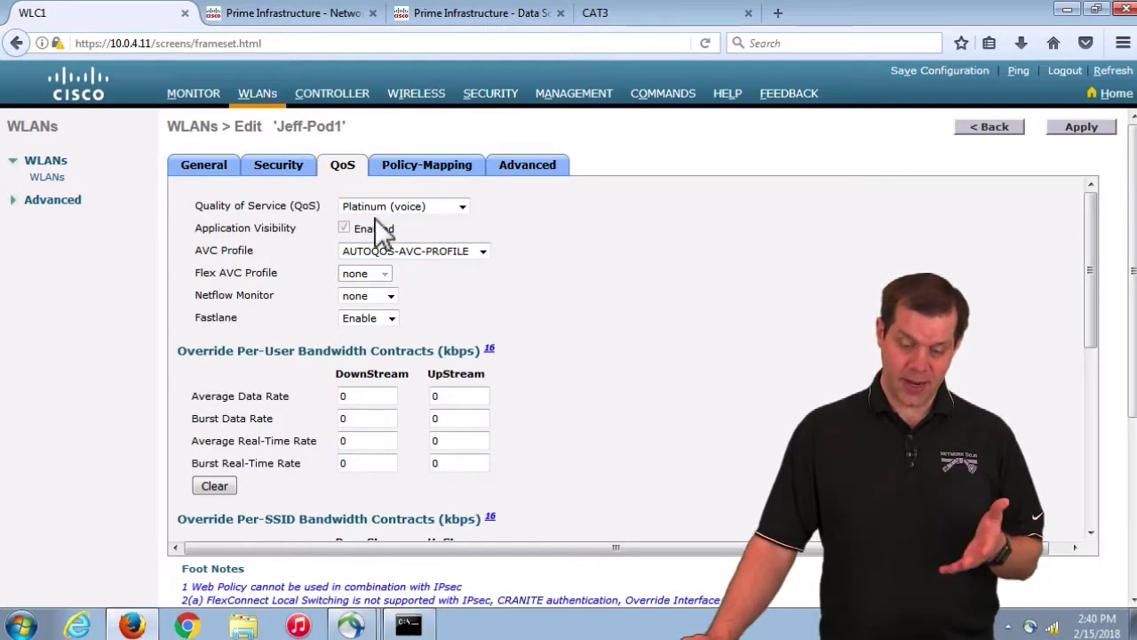
click(352, 105)
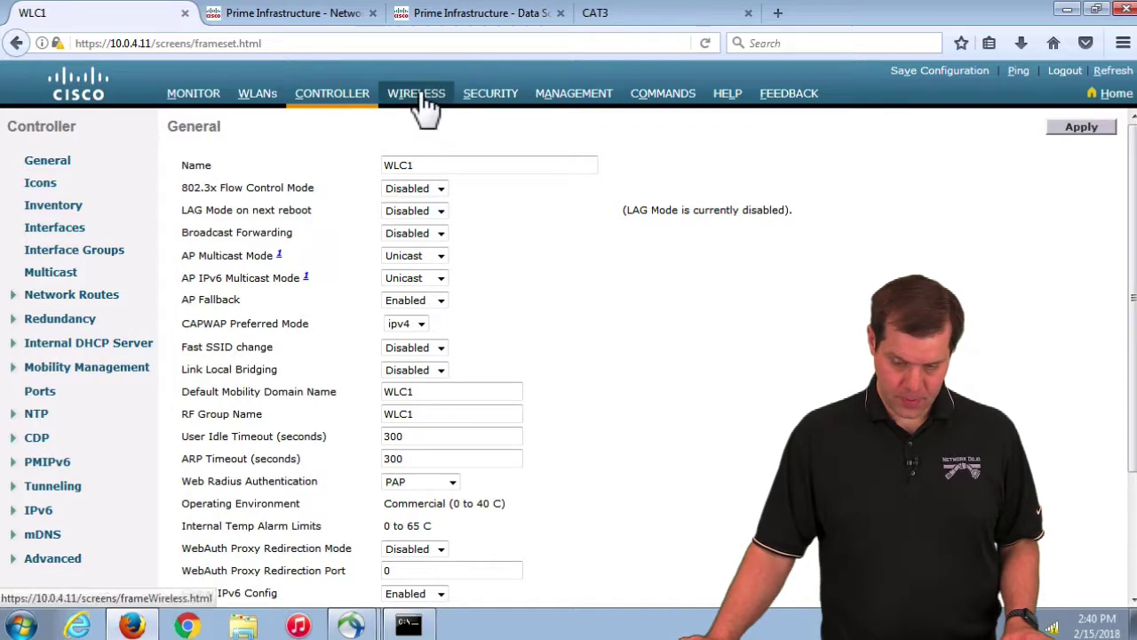
Step: Open AUTOQOS-AVC-PROFILE under AVC Profiles and scroll through its application rules and DSCP marks
click(414, 94)
scroll(58, 489, down, 3)
click(58, 475)
click(73, 505)
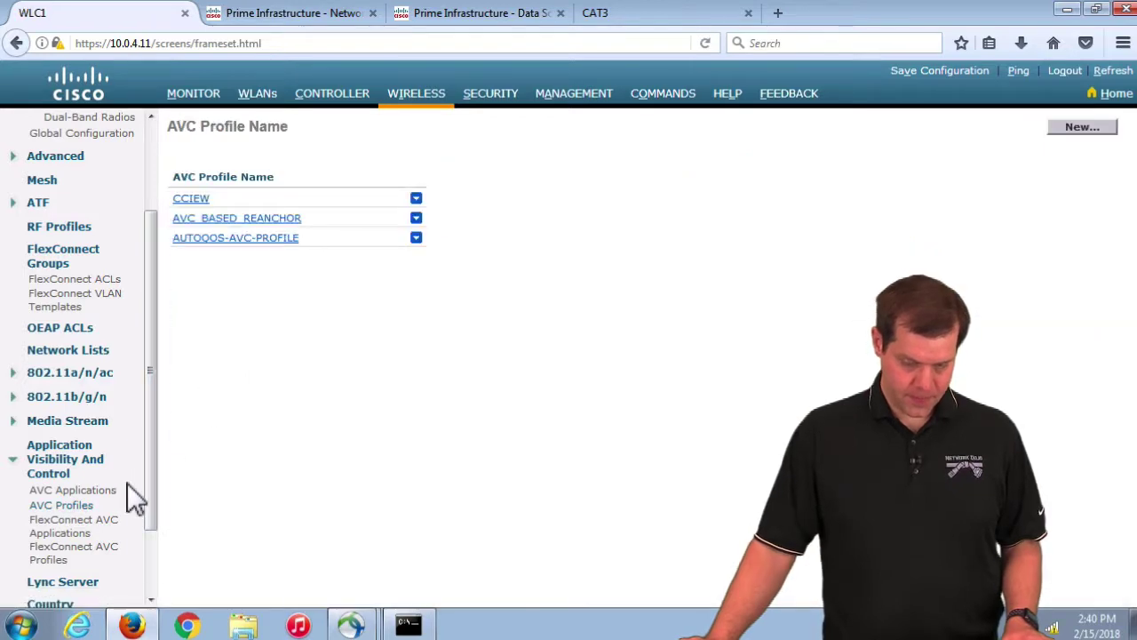
click(247, 238)
scroll(506, 292, down, 5)
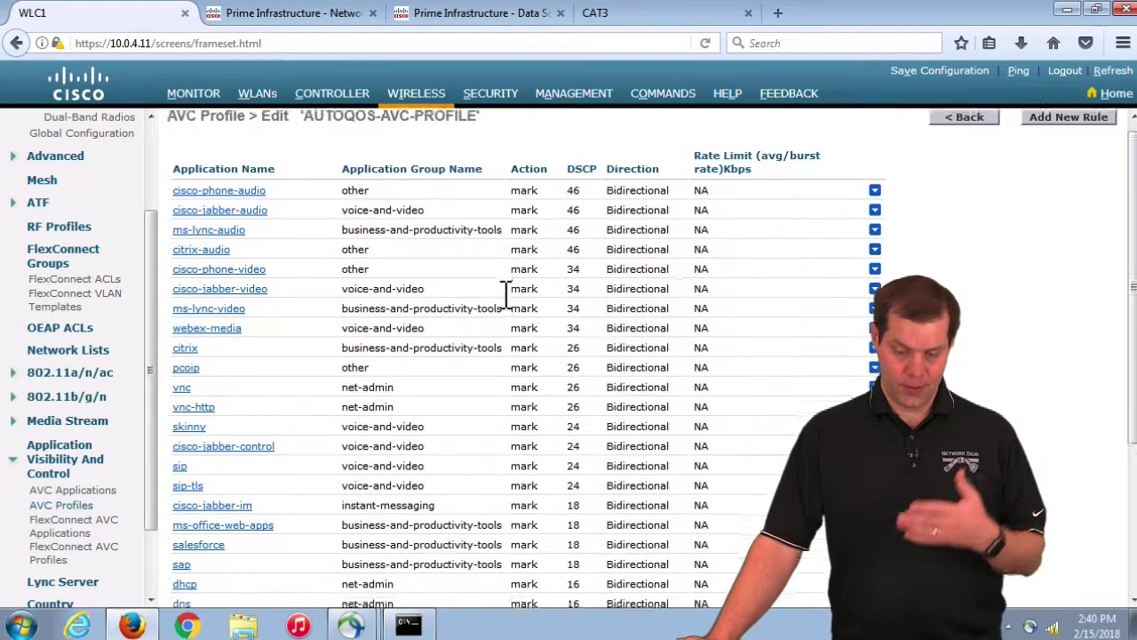
scroll(148, 471, down, 2)
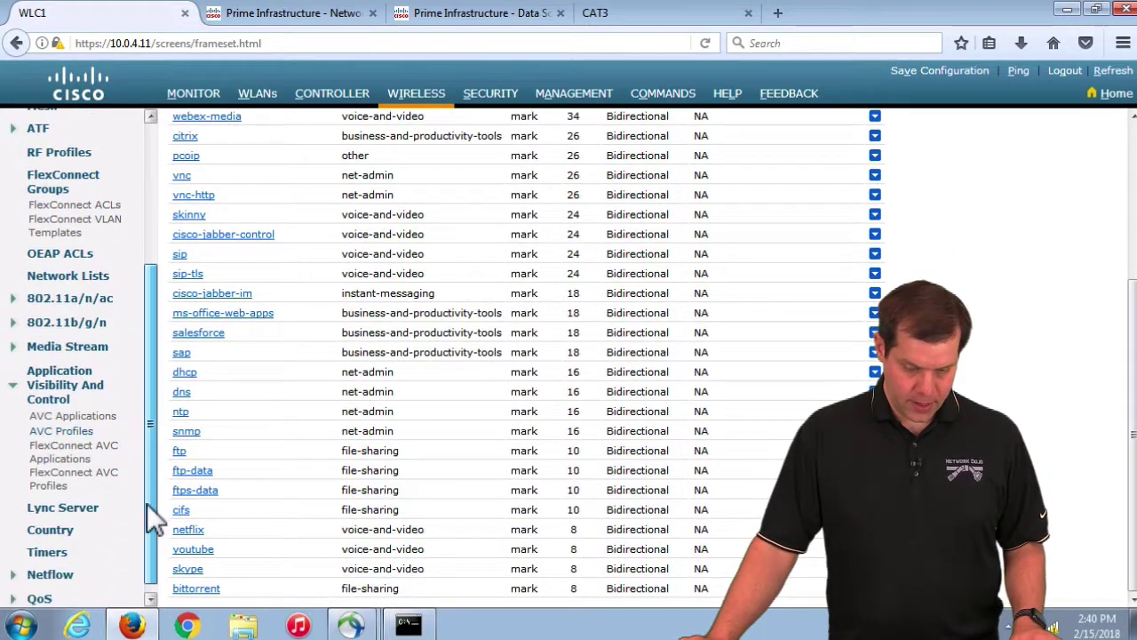
click(39, 599)
Step: Review the platinum profile's voice maximum priority, besteffort default priorities and wired protocol None
click(48, 560)
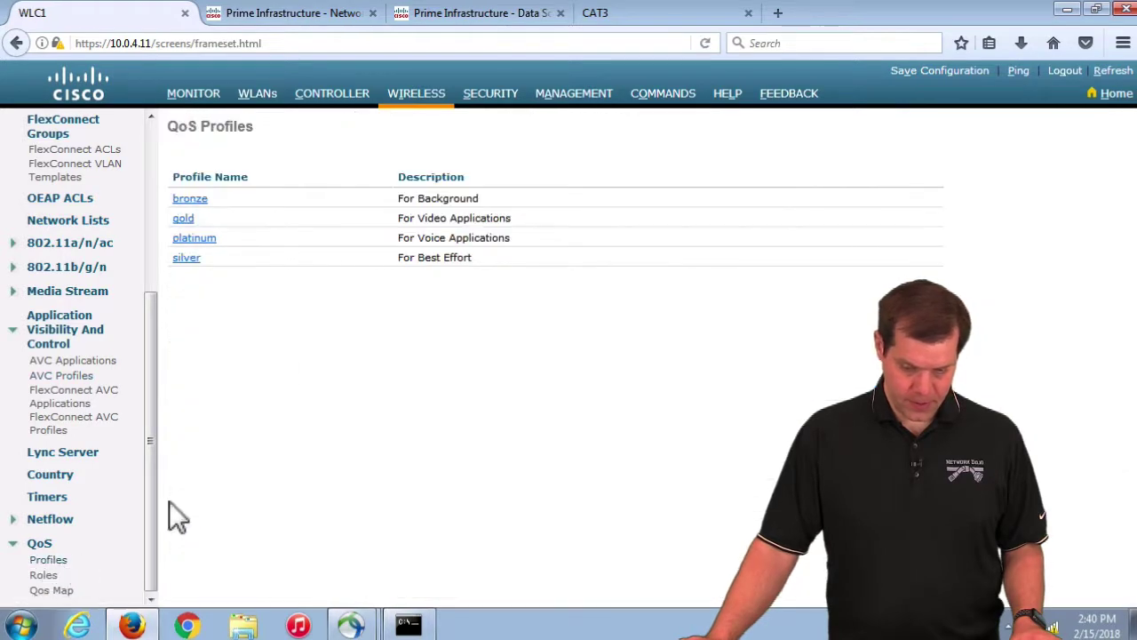
click(202, 250)
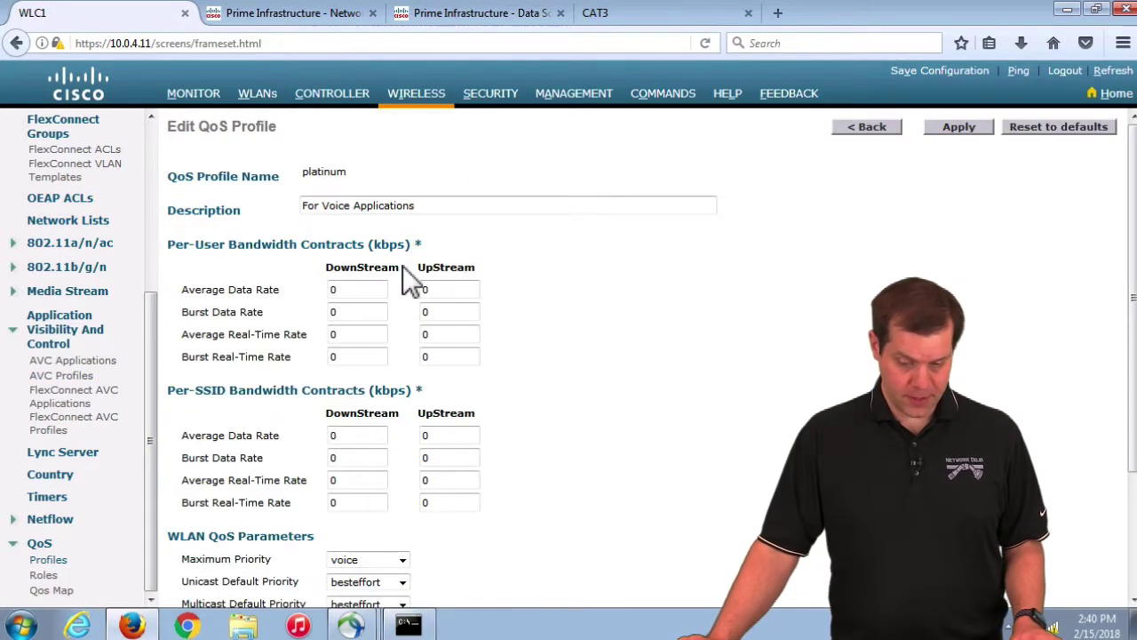
scroll(529, 322, down, 3)
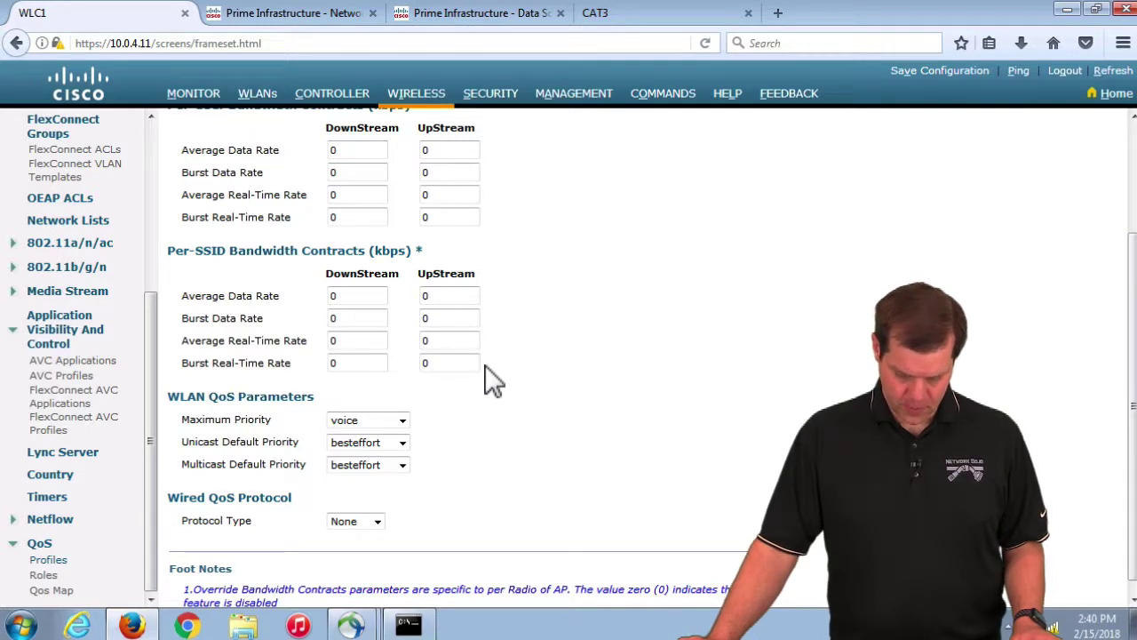
drag(258, 421, 352, 417)
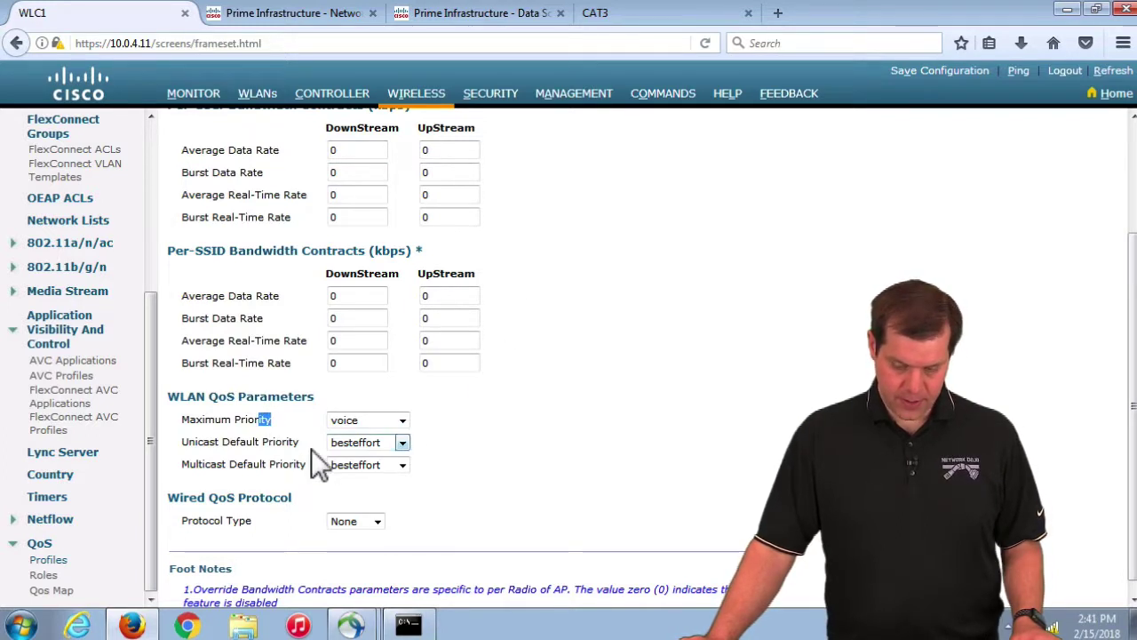
drag(285, 443, 396, 475)
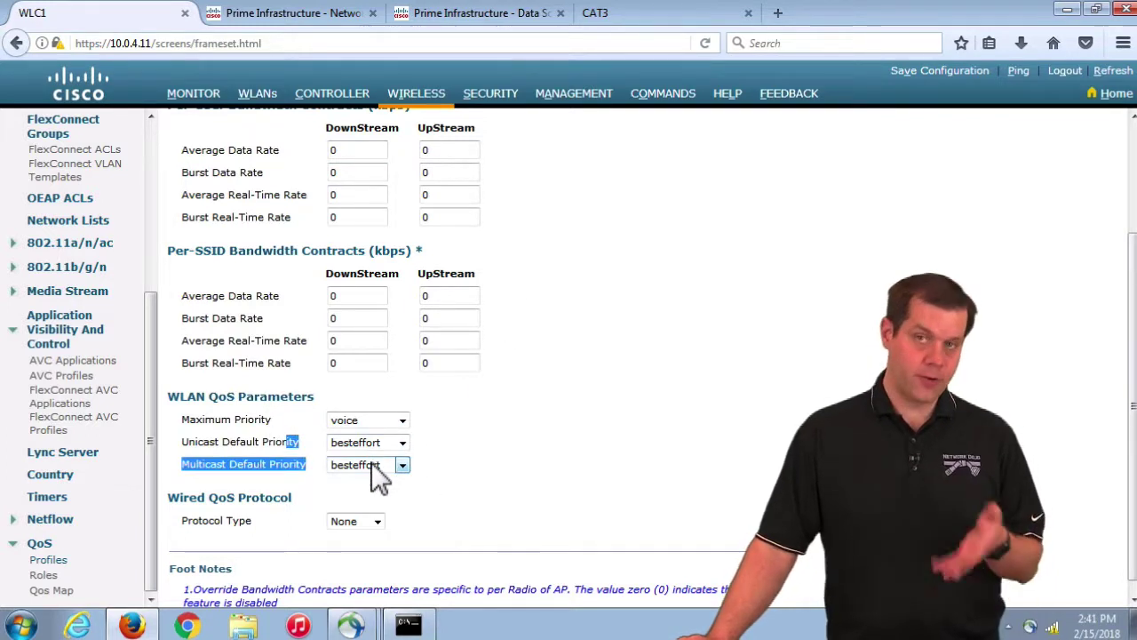
click(377, 521)
click(343, 539)
click(84, 270)
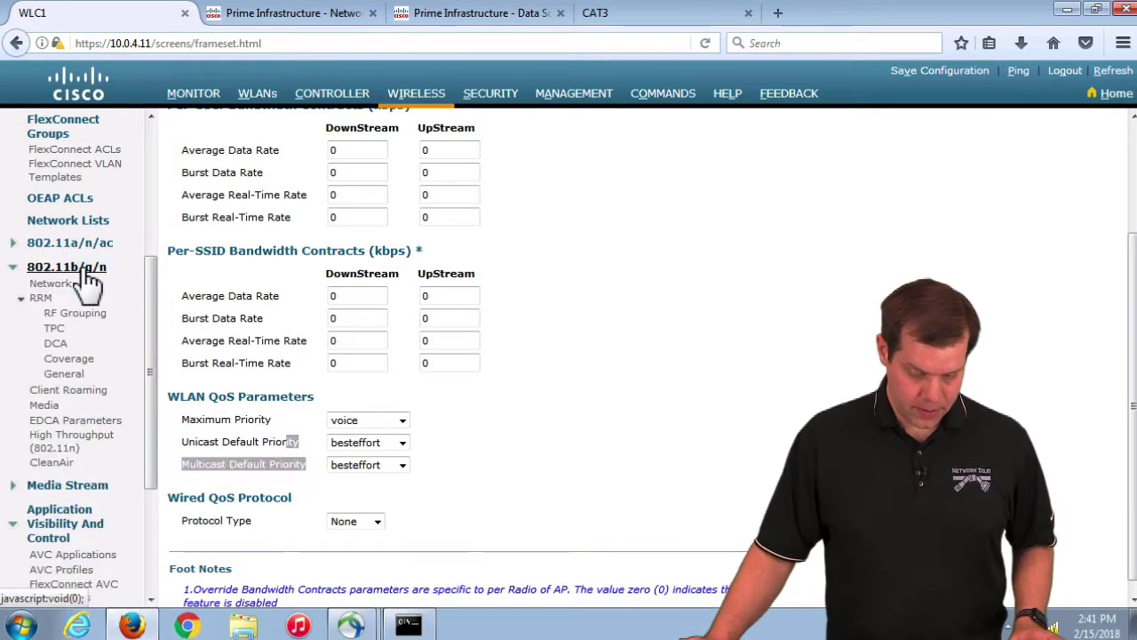
Step: Review the 802.11b/g/n voice media settings, including Max RF Bandwidth 50, then go to QoS Map
click(51, 401)
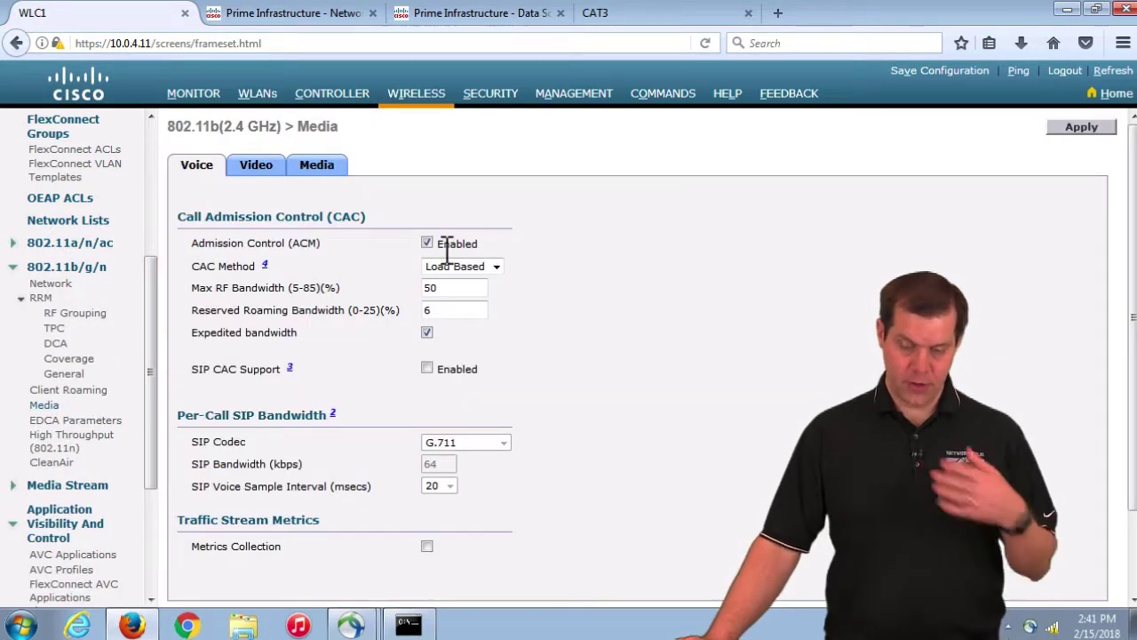
double_click(469, 287)
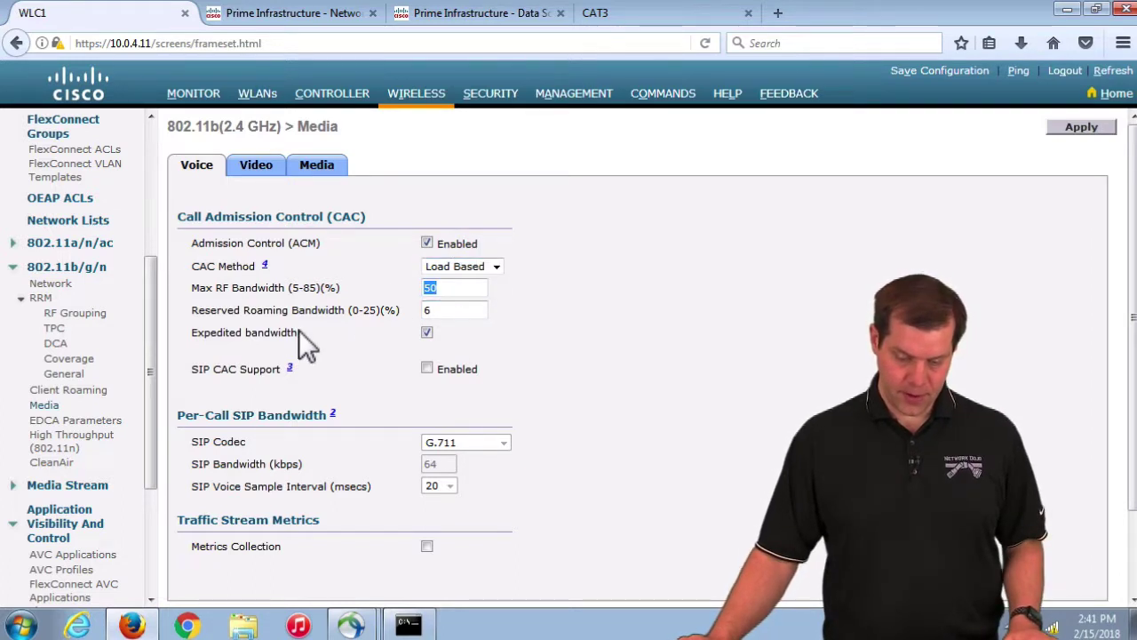
drag(238, 334, 430, 344)
click(586, 355)
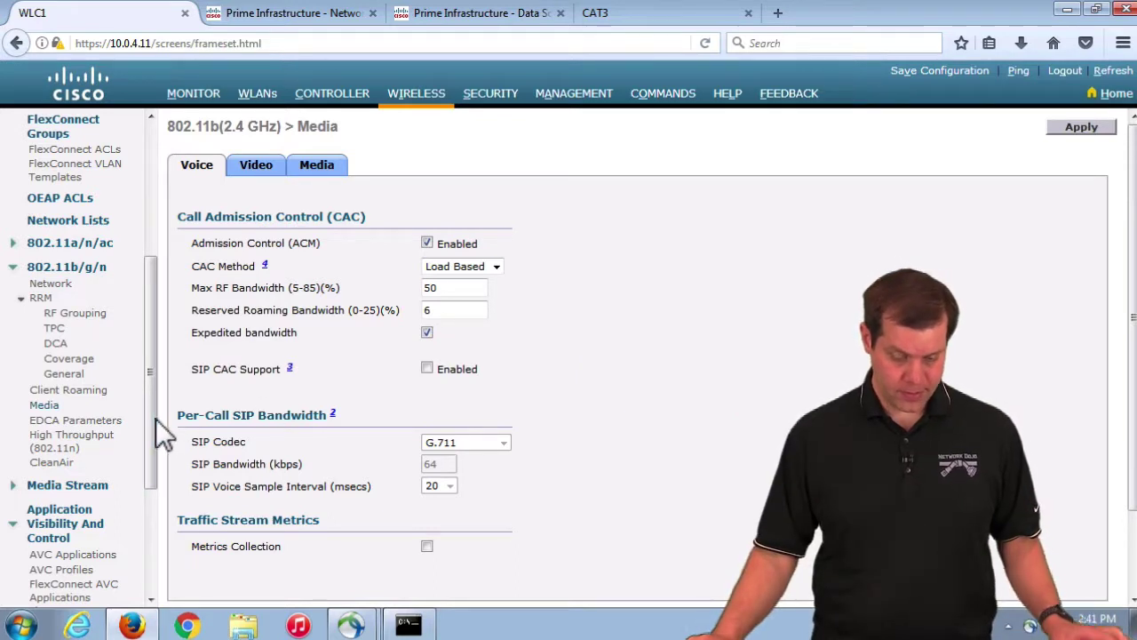
scroll(147, 533, down, 4)
click(47, 591)
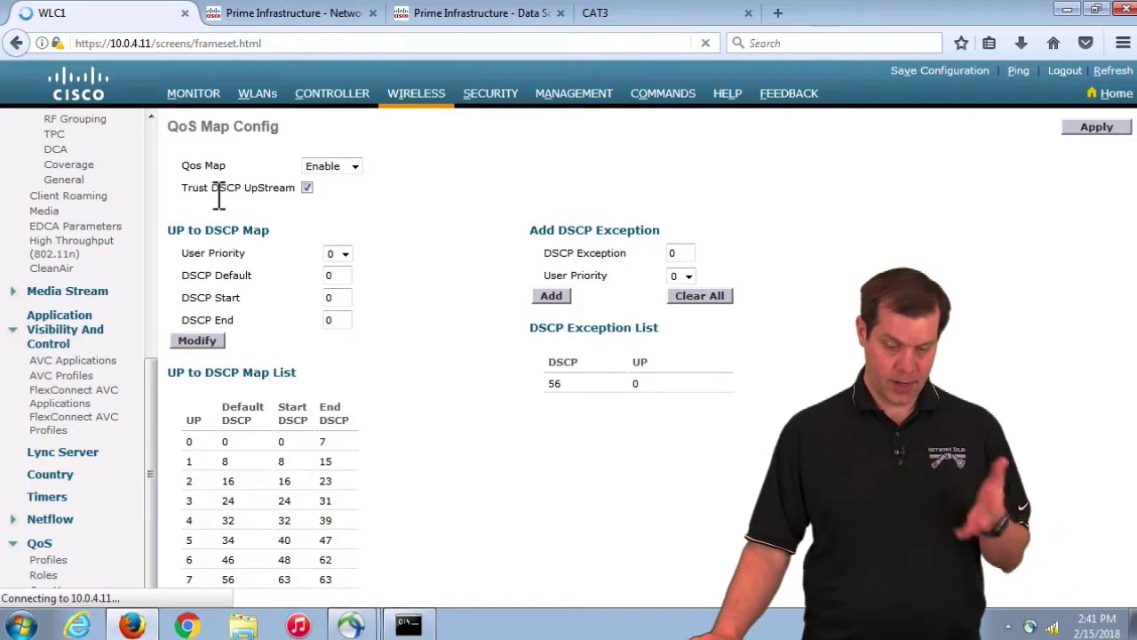
drag(211, 189, 283, 197)
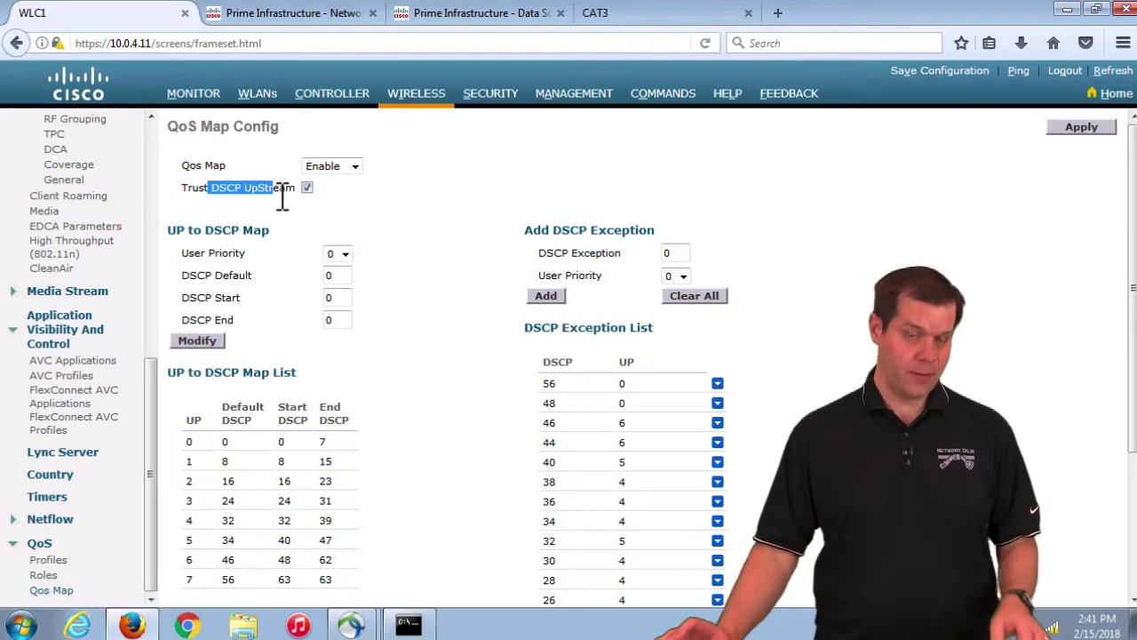
click(479, 325)
scroll(424, 440, down, 3)
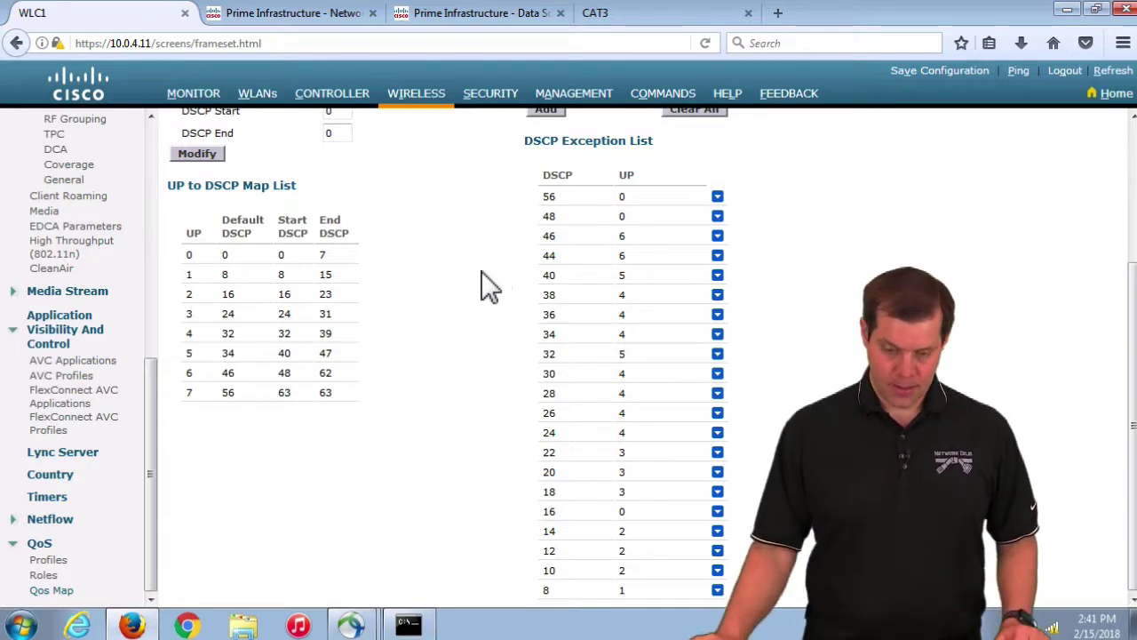
scroll(486, 268, up, 3)
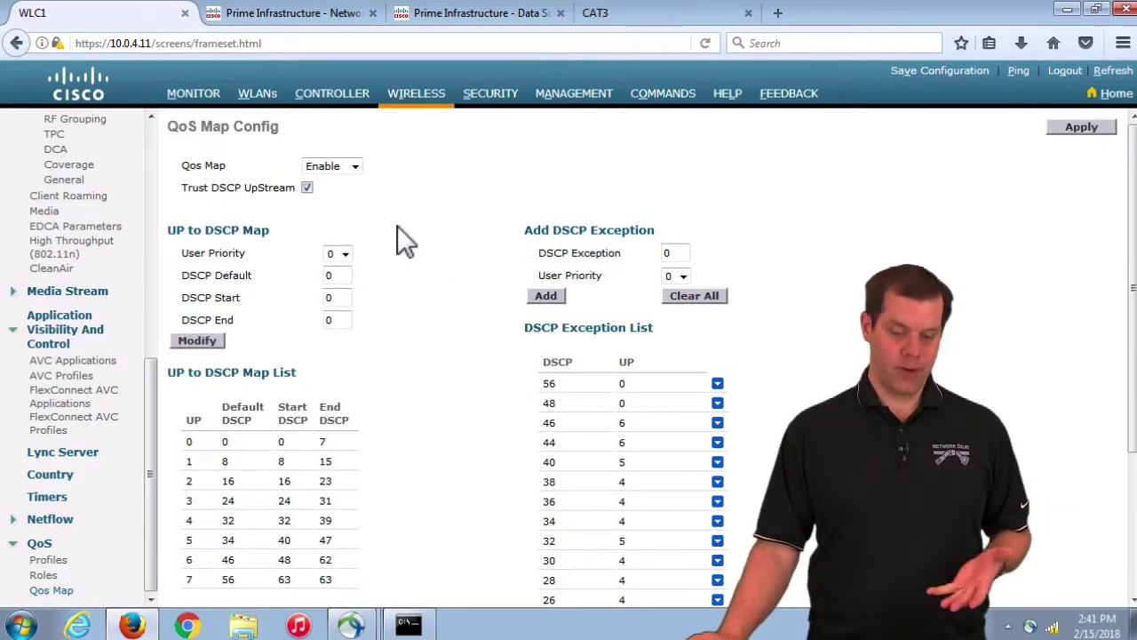
scroll(149, 157, up, 10)
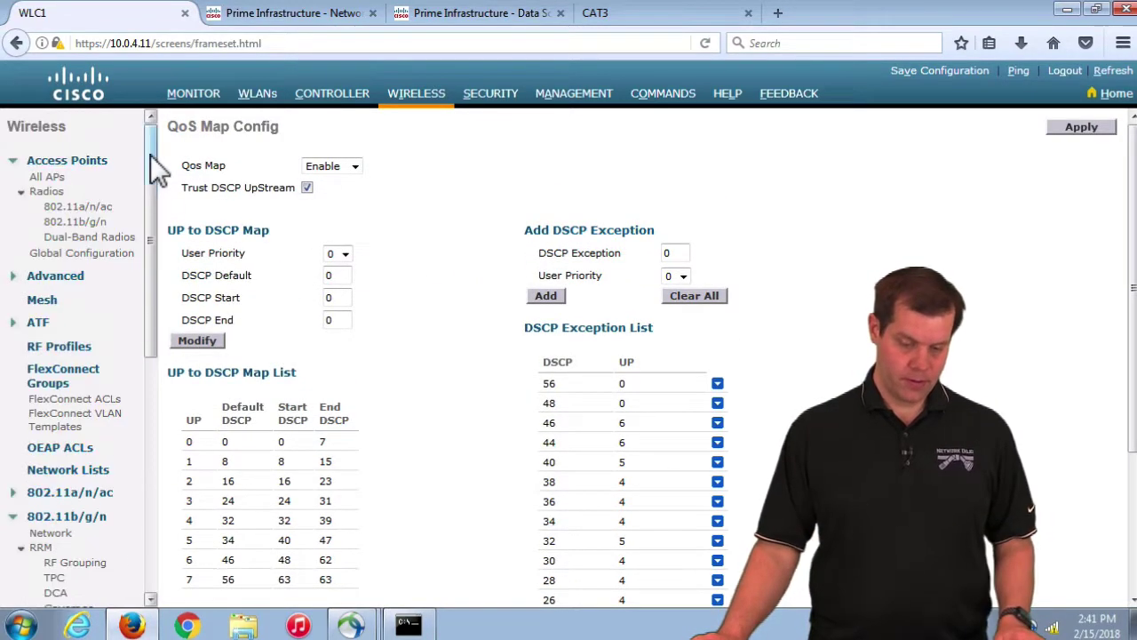
Step: Set Jeff-Pod1's Fastlane to Disable, accept the QoS reset warning, apply, and confirm Silver QoS
click(267, 105)
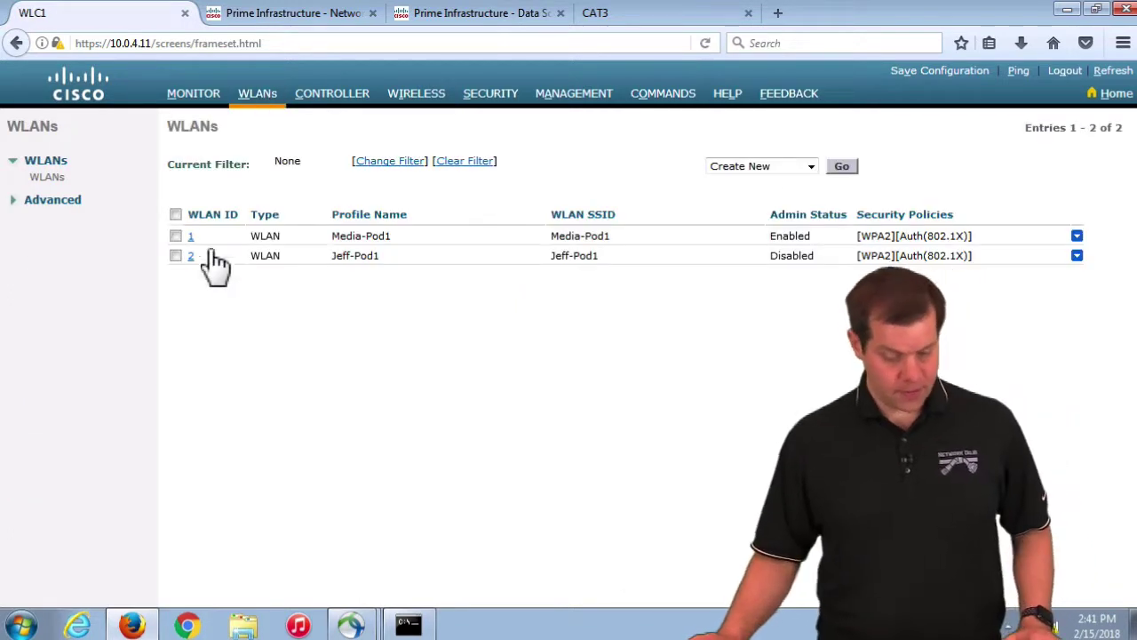
click(204, 255)
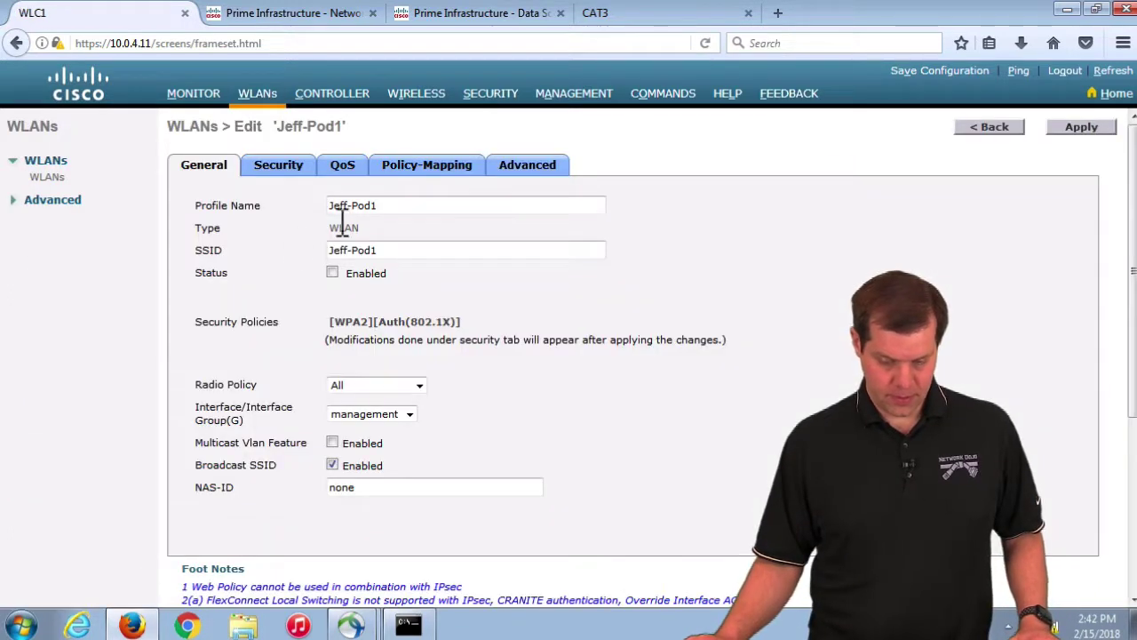
click(355, 167)
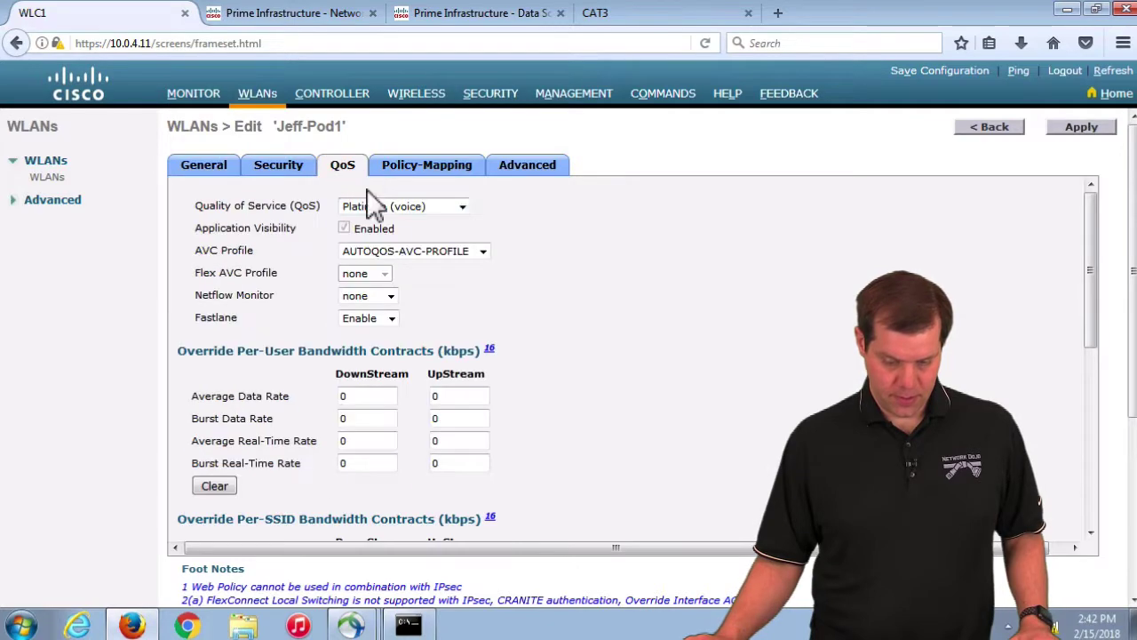
click(361, 321)
click(366, 356)
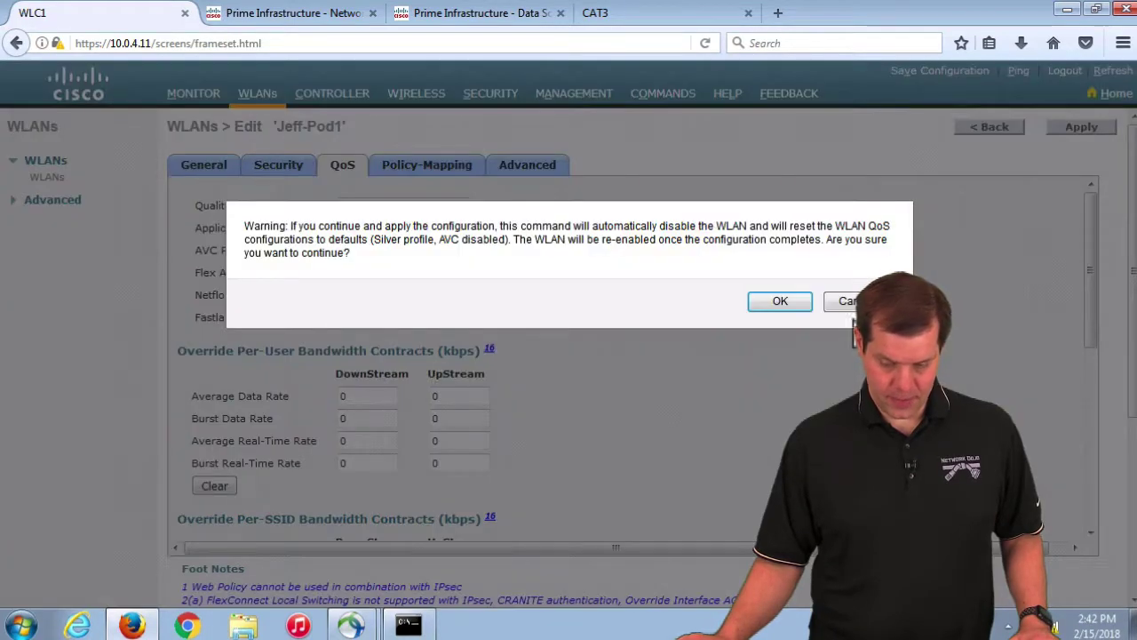
click(781, 303)
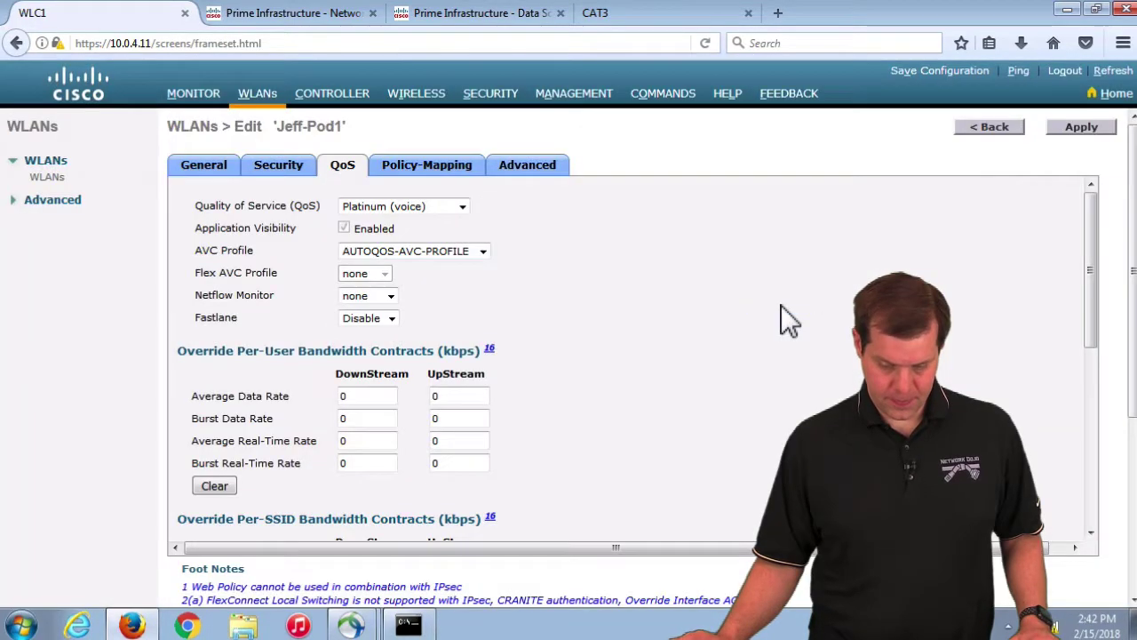
click(1076, 127)
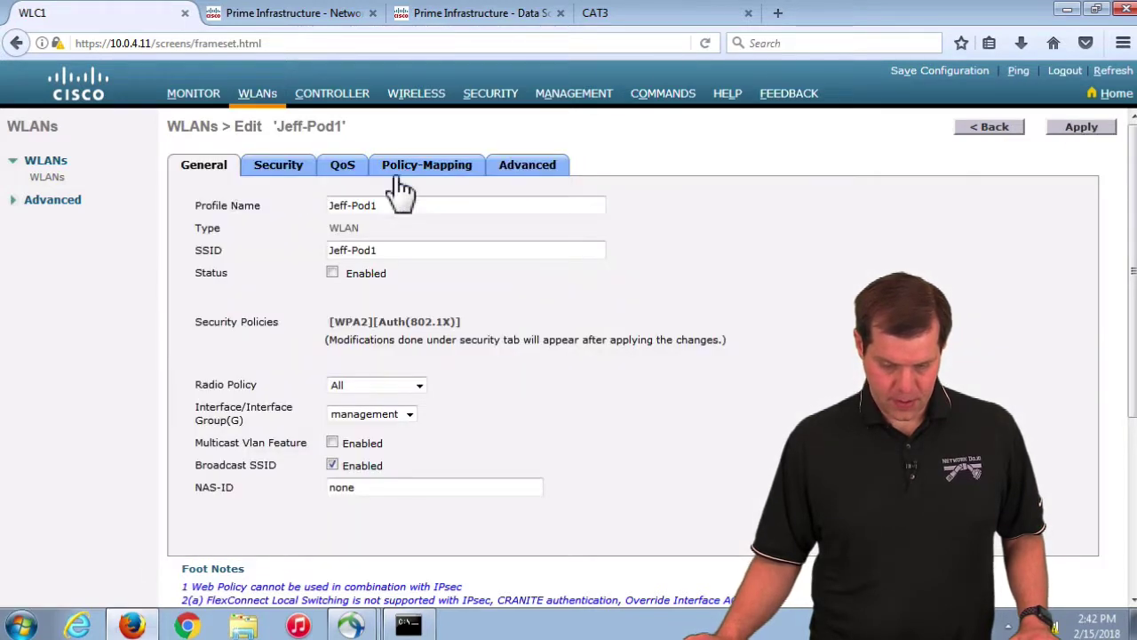
click(355, 174)
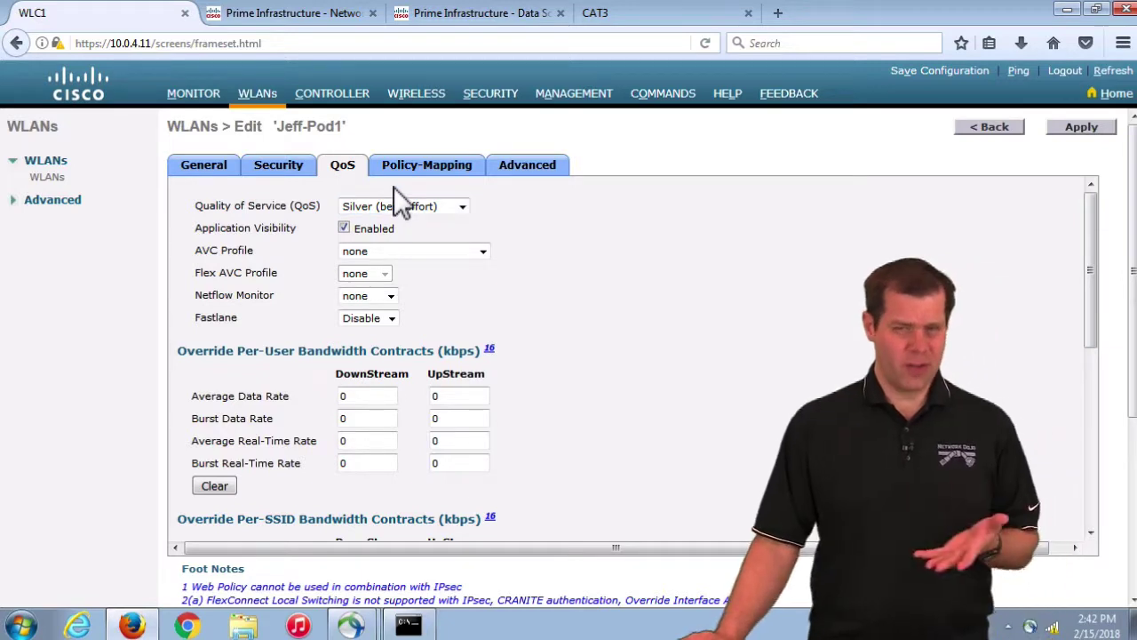
Step: Review the QoS Map configuration under Wireless > QoS
click(414, 94)
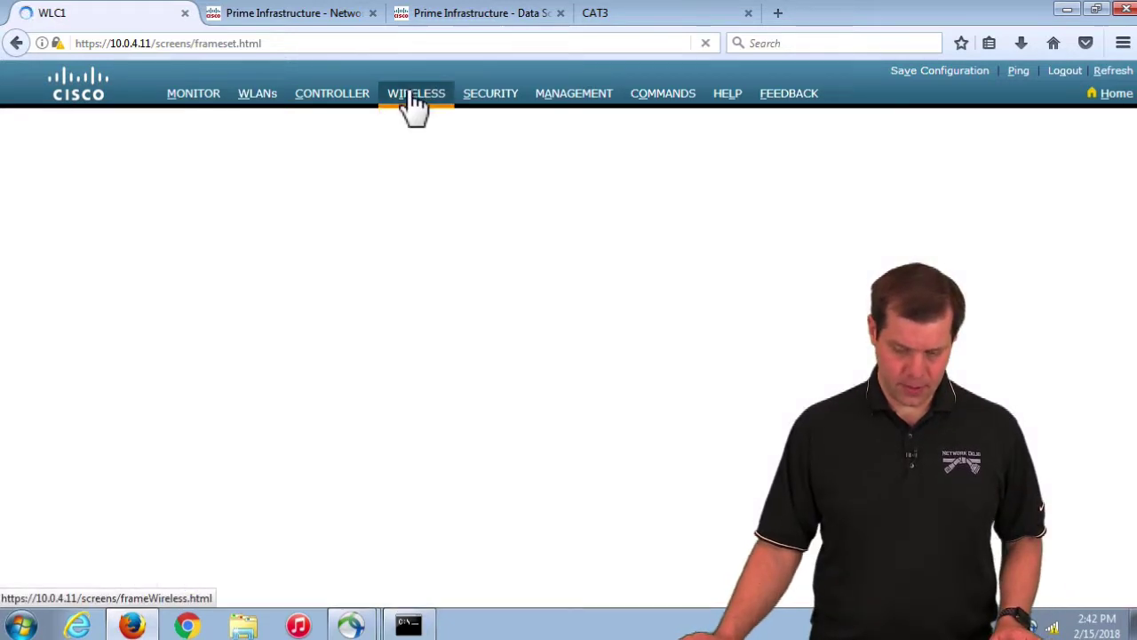
scroll(69, 533, down, 3)
click(42, 588)
scroll(62, 582, down, 1)
click(55, 591)
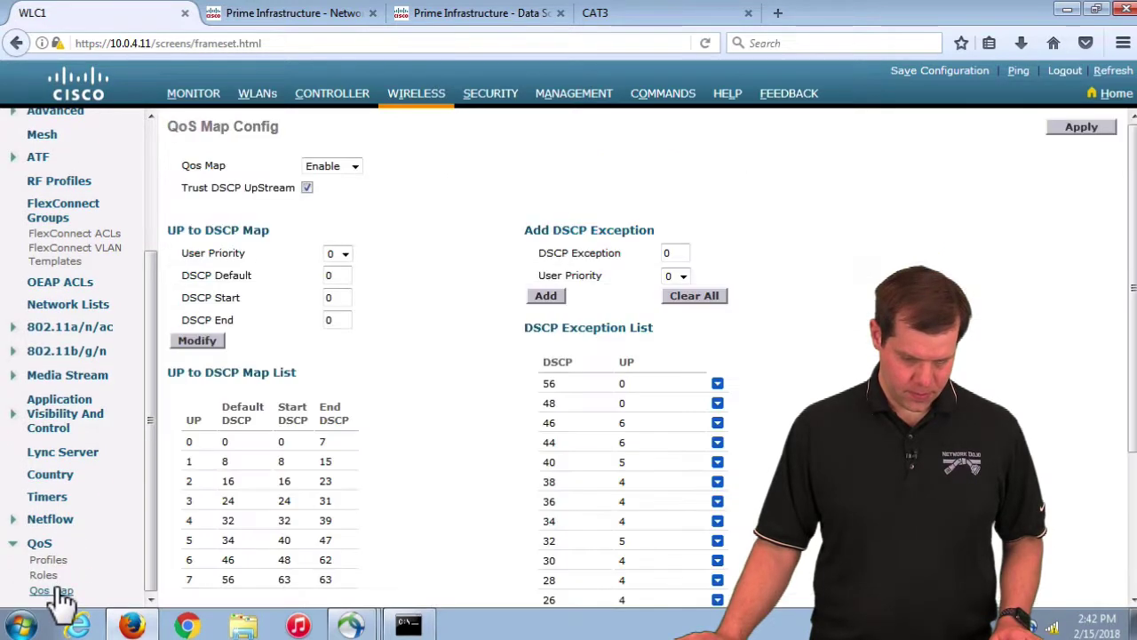
Step: Reopen the platinum QoS profile to confirm voice priority and besteffort defaults remain
click(46, 560)
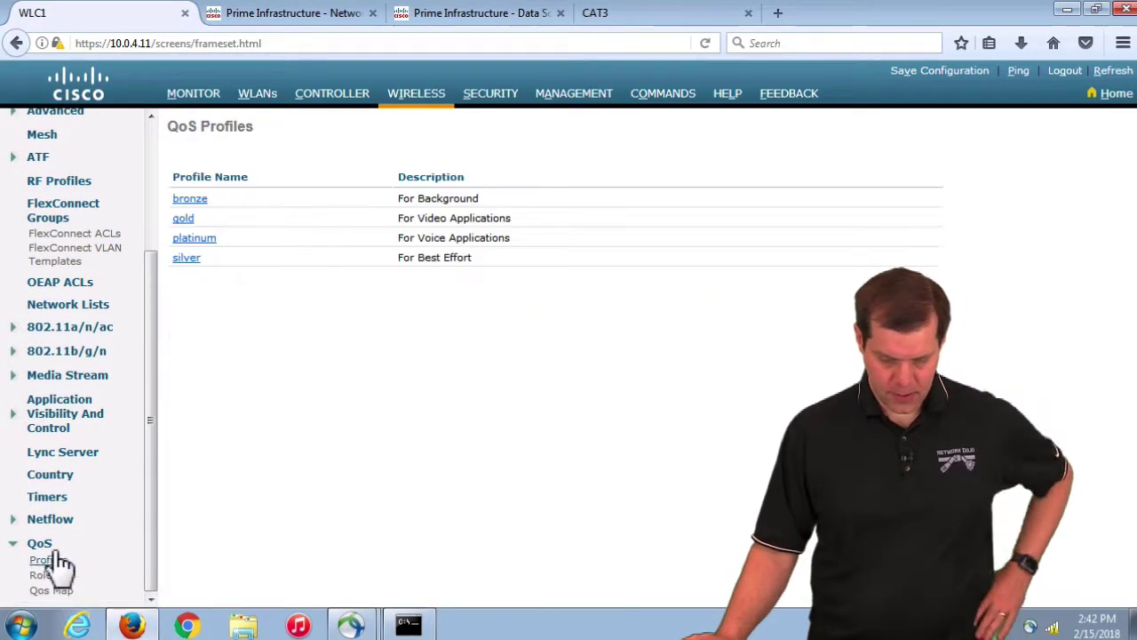
click(194, 239)
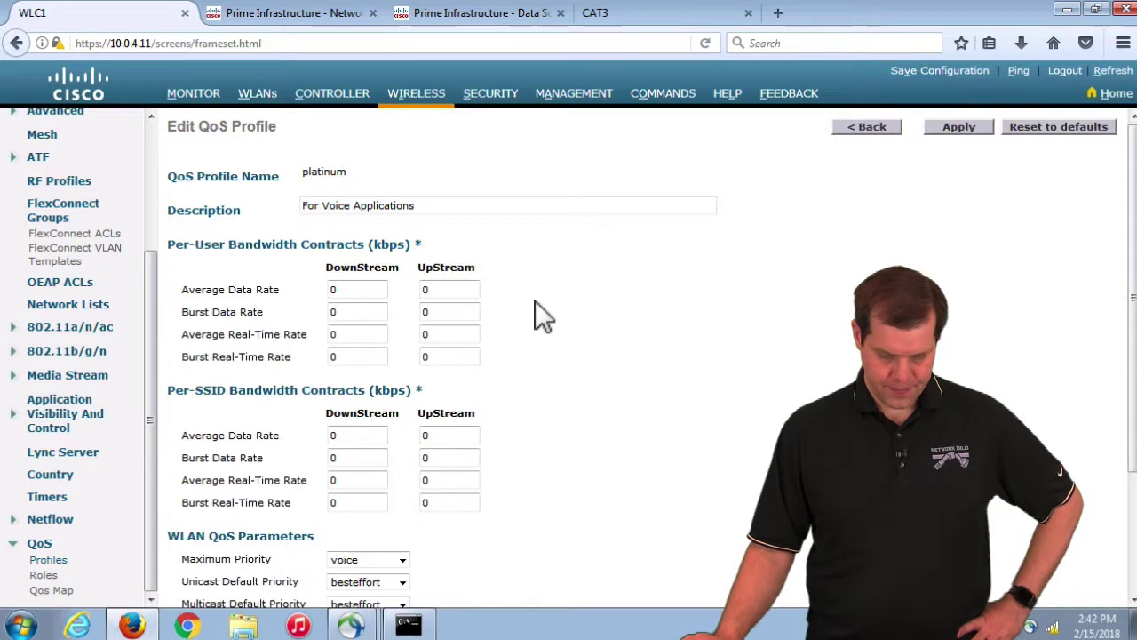
scroll(535, 300, down, 3)
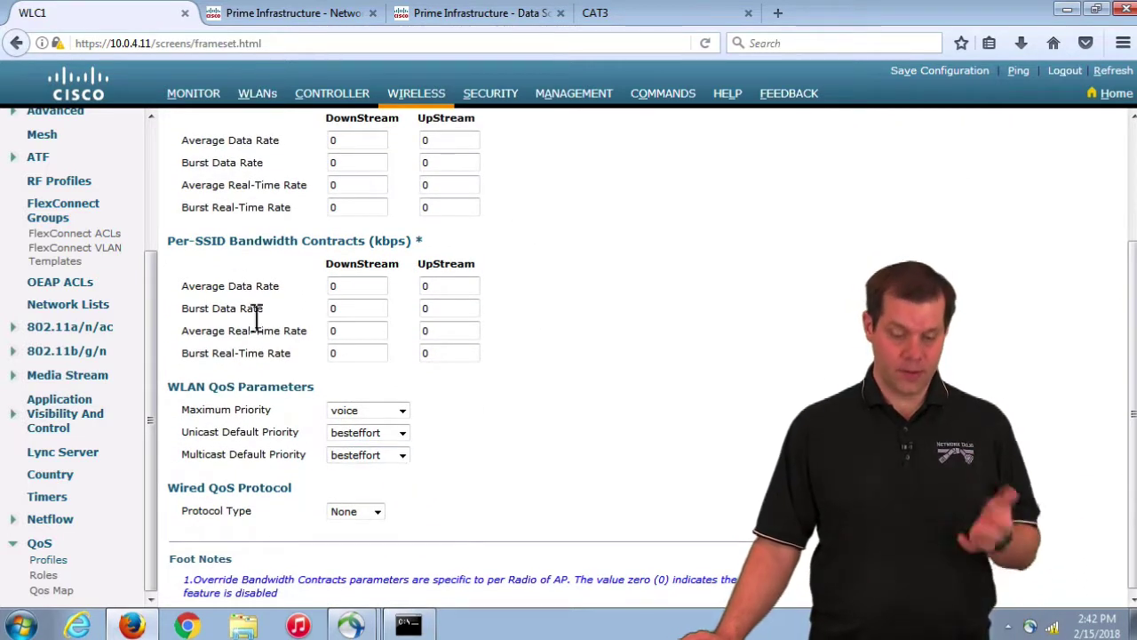
scroll(152, 157, up, 3)
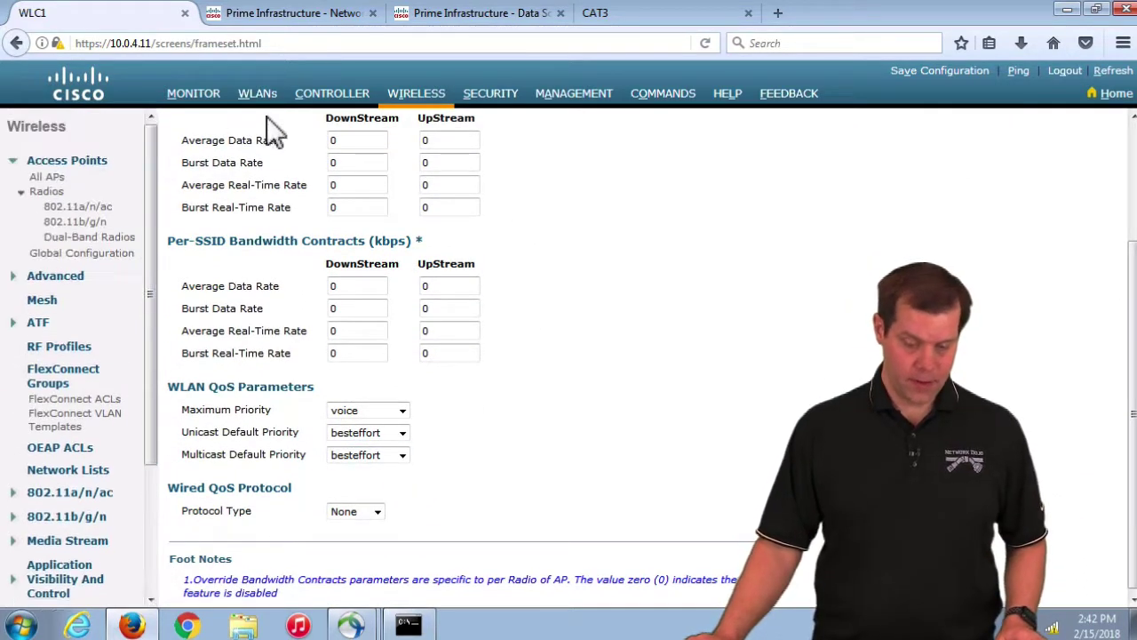
click(76, 277)
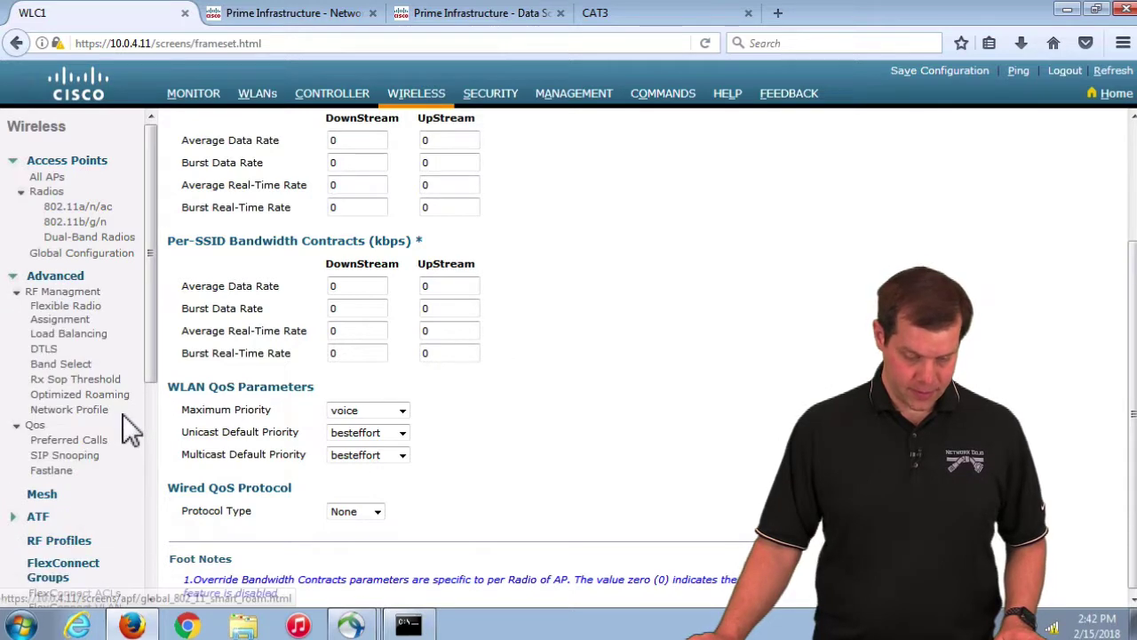
Step: Revert the Fastlane AutoQoS global parameters to defaults and confirm the warning
click(52, 472)
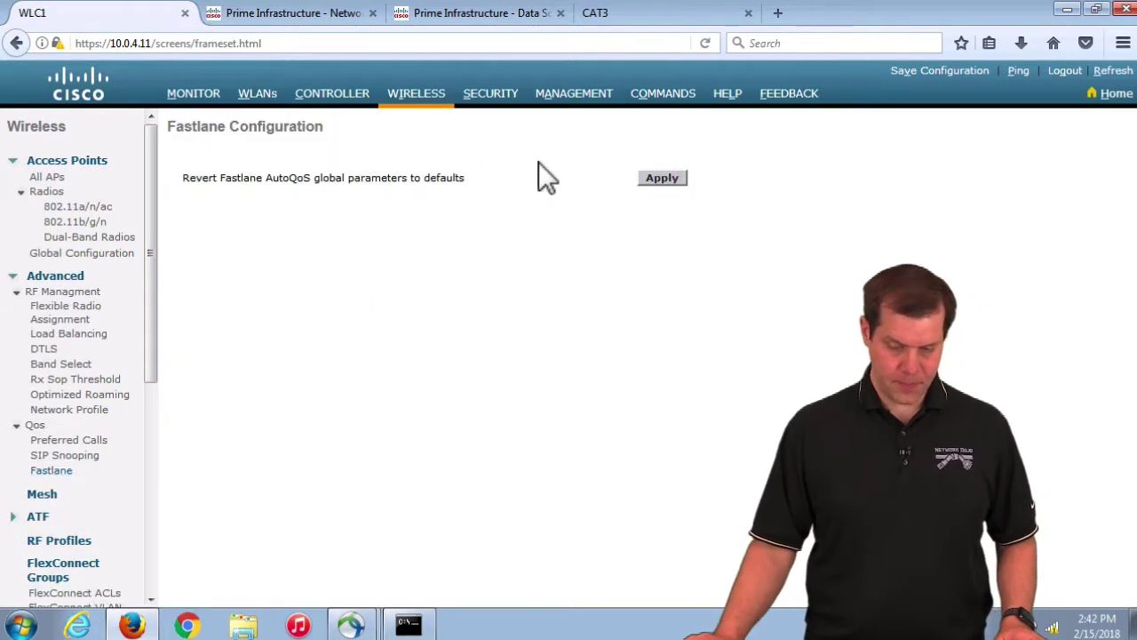
click(660, 177)
click(771, 300)
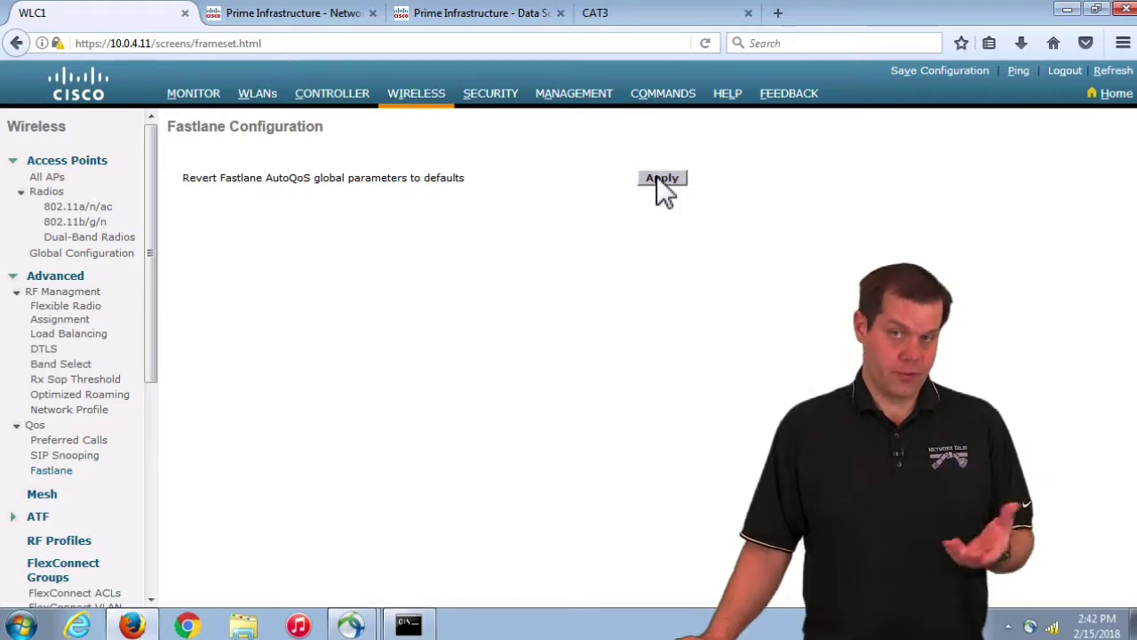
click(150, 455)
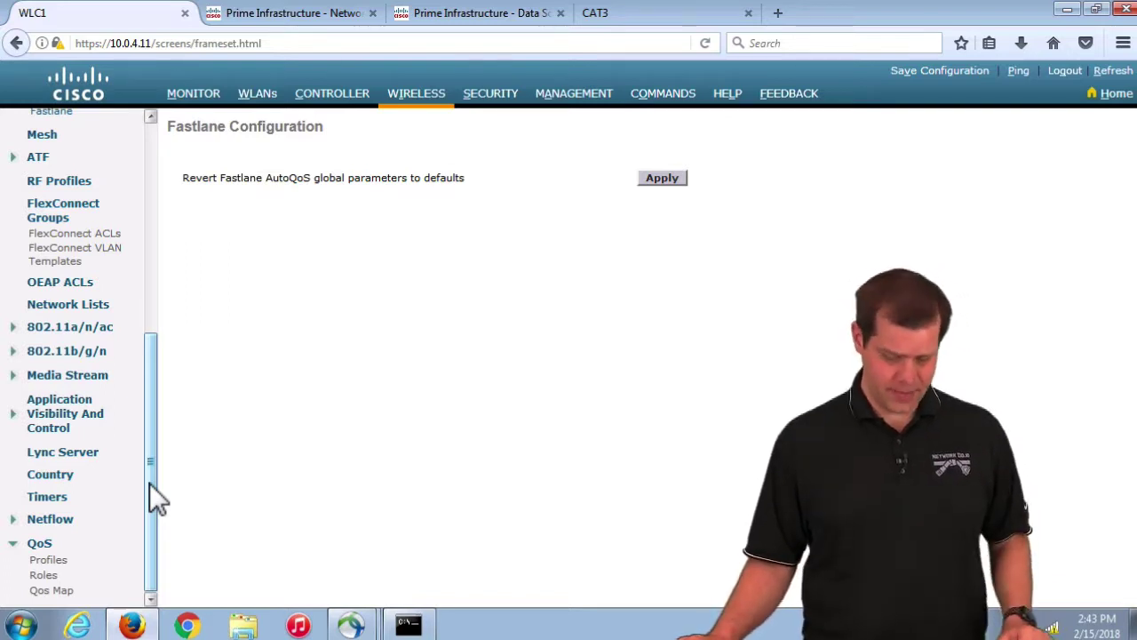
Step: Confirm the platinum QoS profile's wired Protocol Type is still None
click(70, 558)
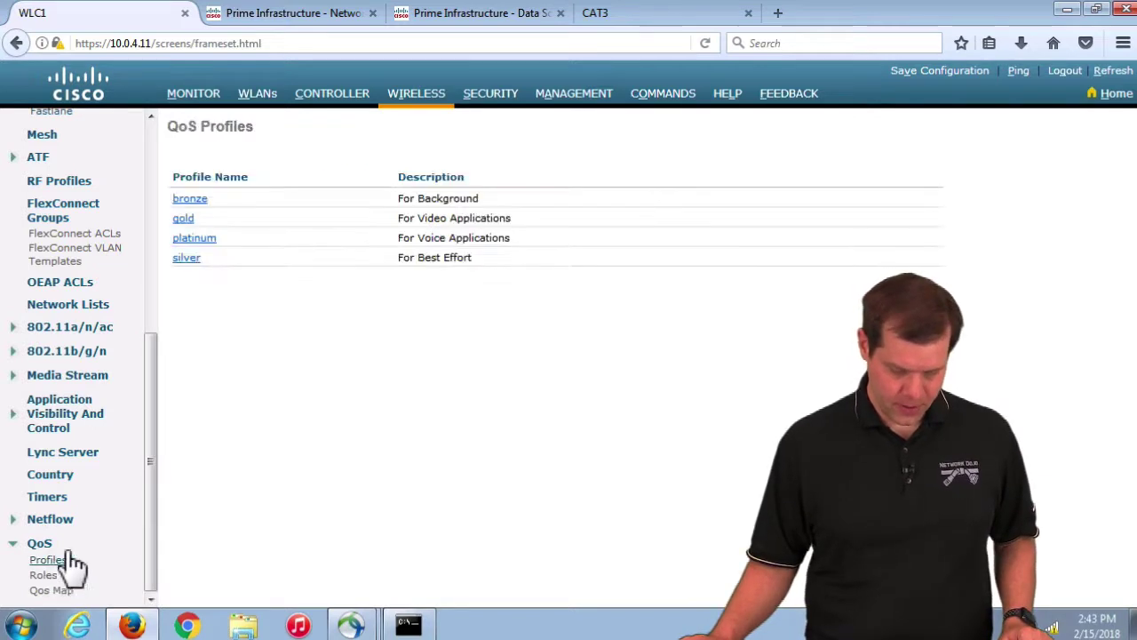
click(196, 238)
scroll(485, 413, down, 3)
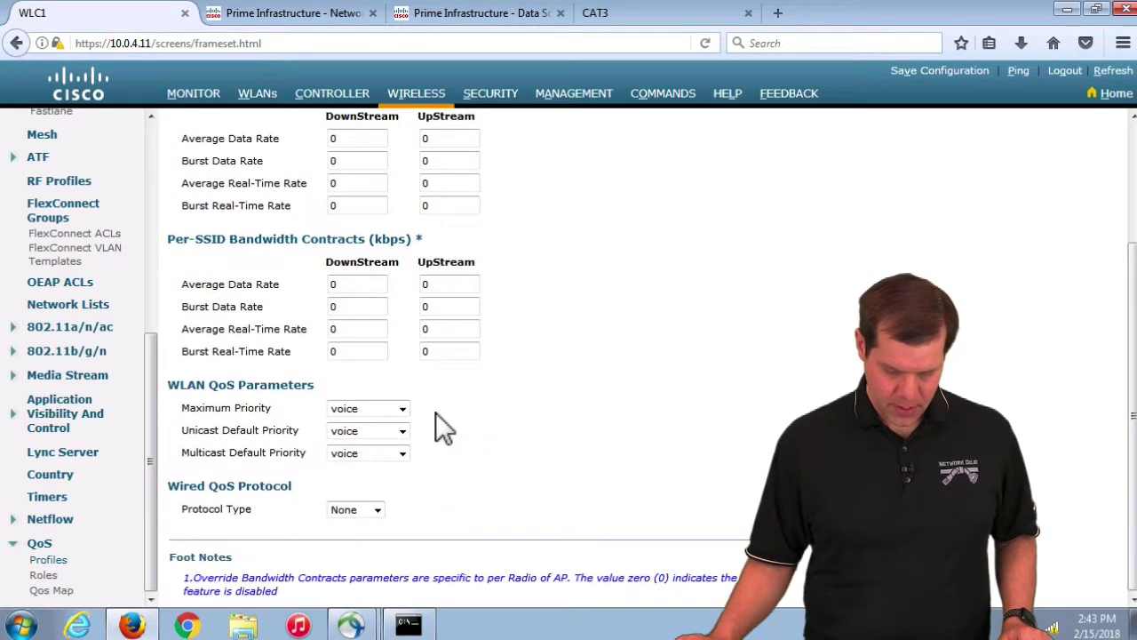
click(378, 511)
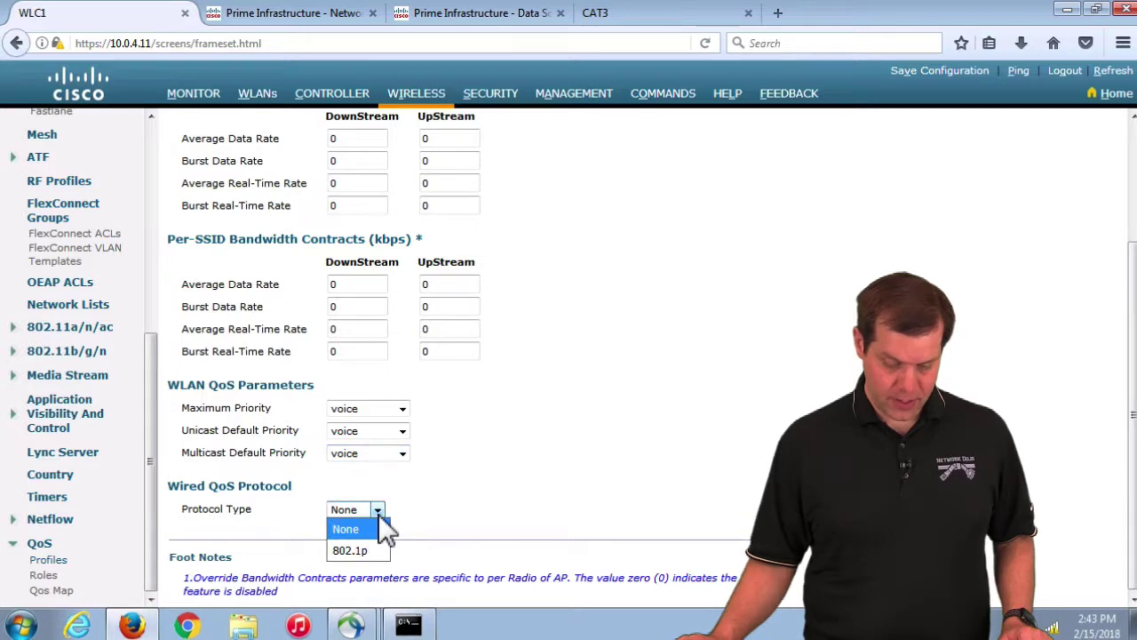
click(462, 508)
scroll(464, 498, up, 3)
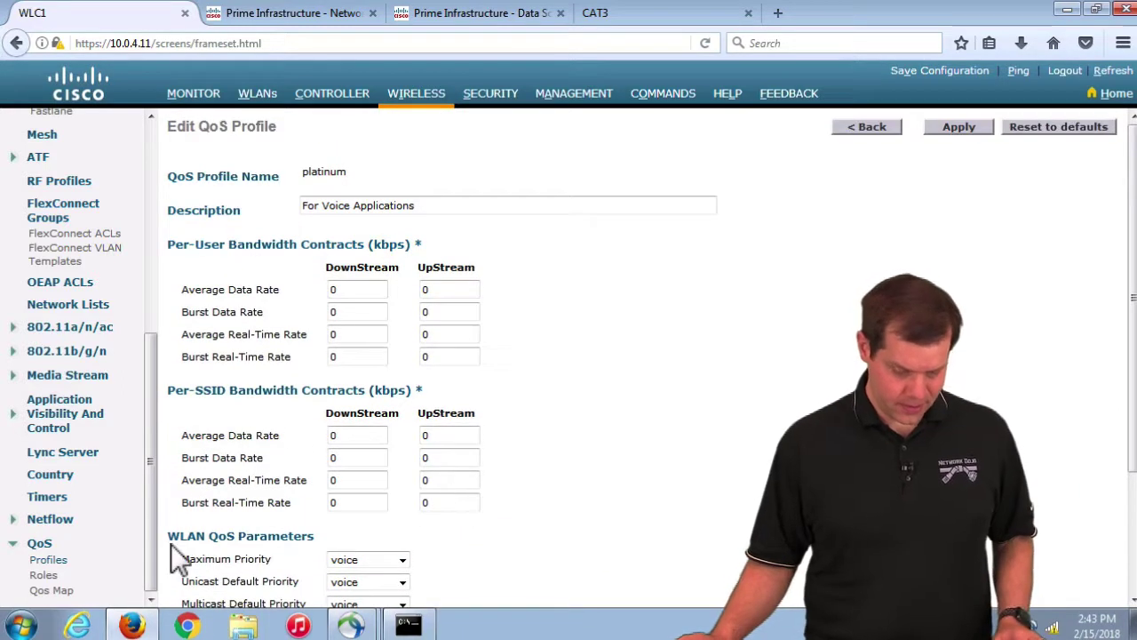
Step: Verify the QoS Map's UP-to-DSCP ranges are back at 255 defaults, then expand 802.11b/g/n
click(50, 590)
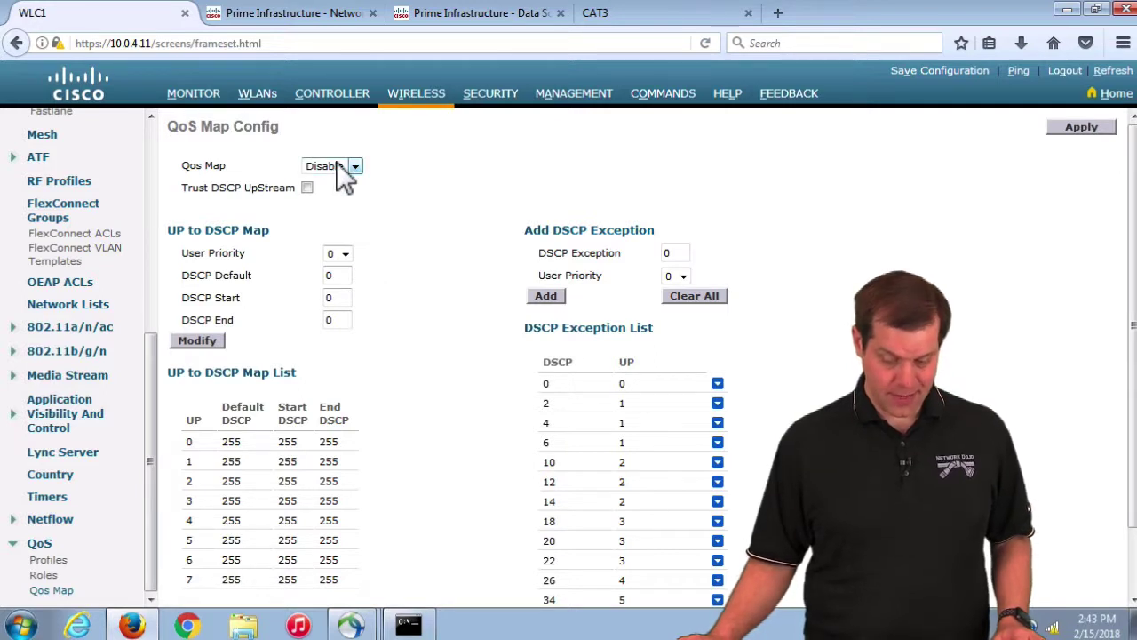
scroll(471, 383, down, 2)
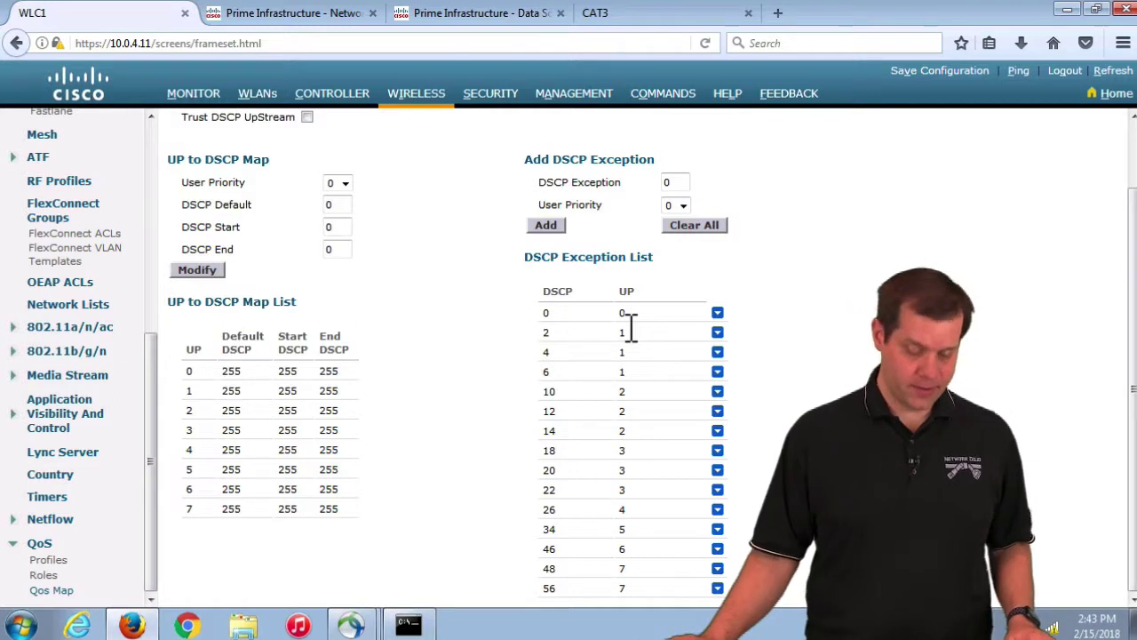
drag(154, 466, 45, 433)
click(87, 422)
scroll(91, 431, down, 5)
Step: Check 802.11b/g/n EDCA shows WMM, then review Voice media: admission control off, 75% max RF bandwidth
click(40, 343)
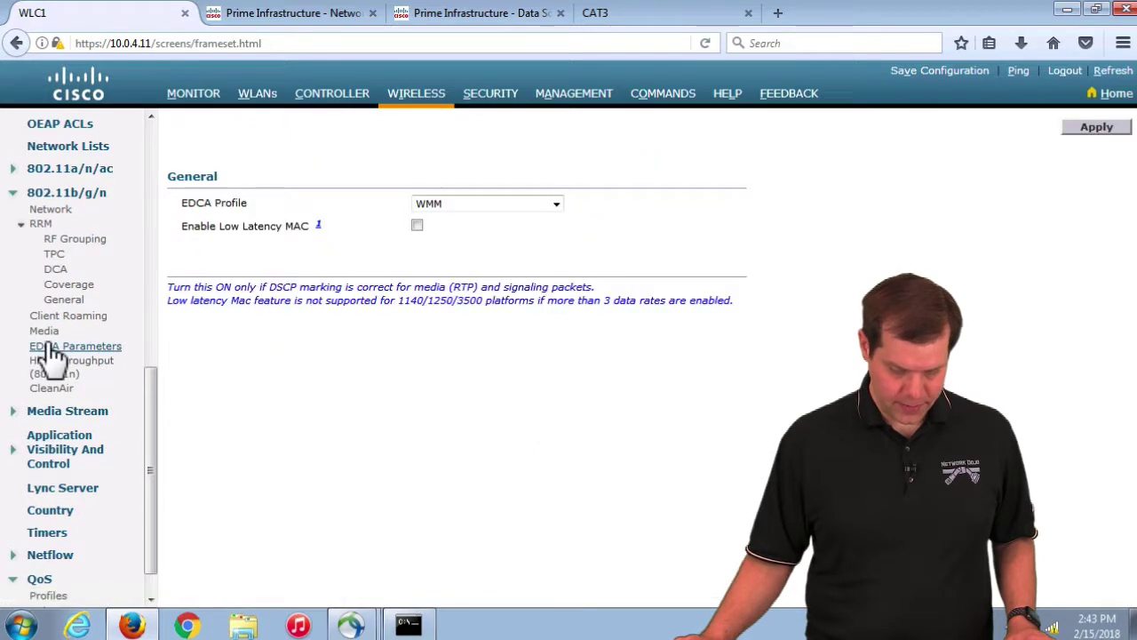
click(46, 332)
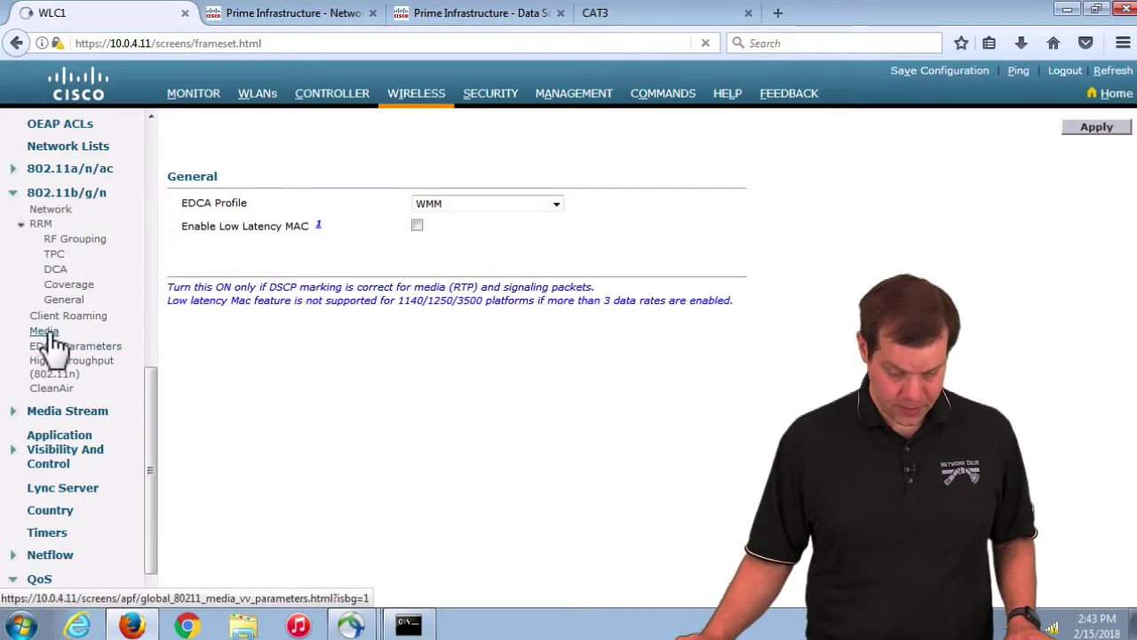